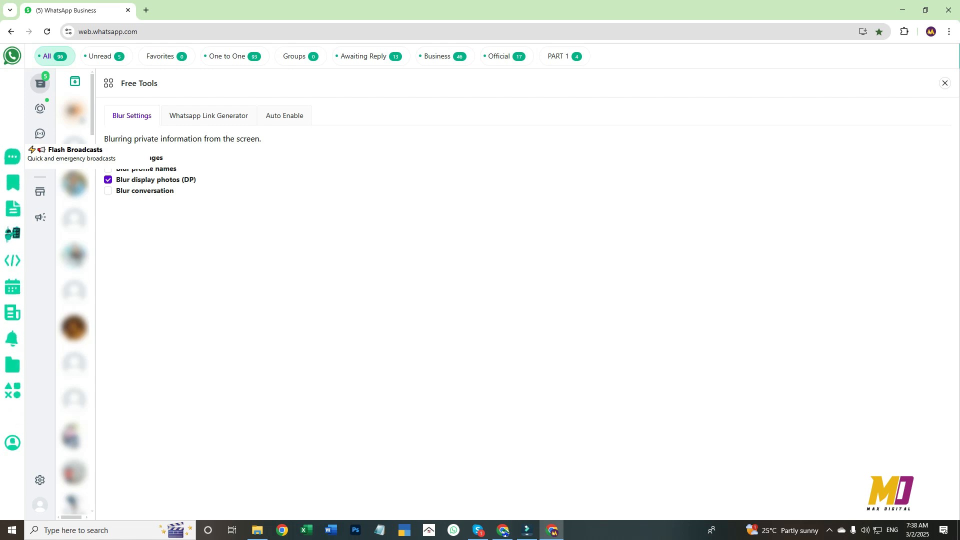
Open the Broadcasts page and deselect the One to One contact option.
left_click(12, 157)
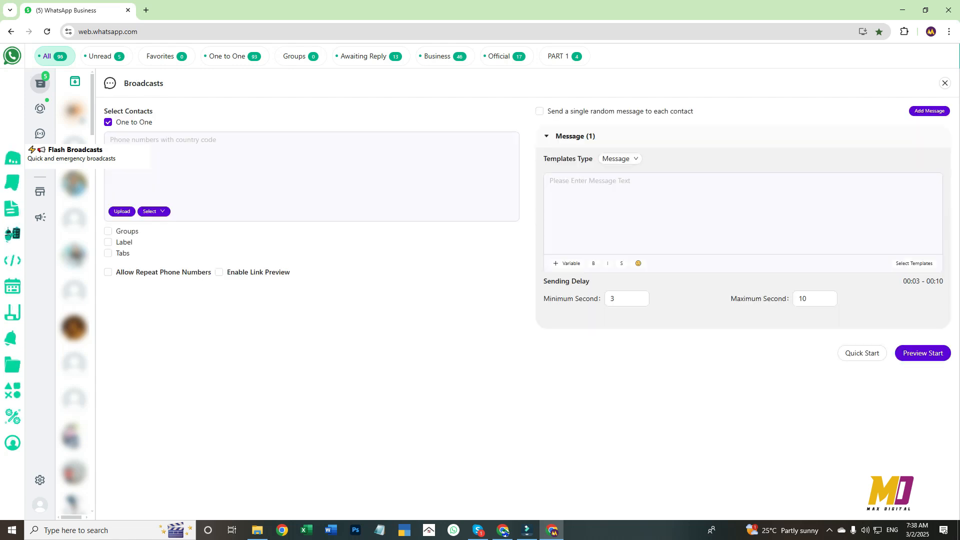
left_click(108, 122)
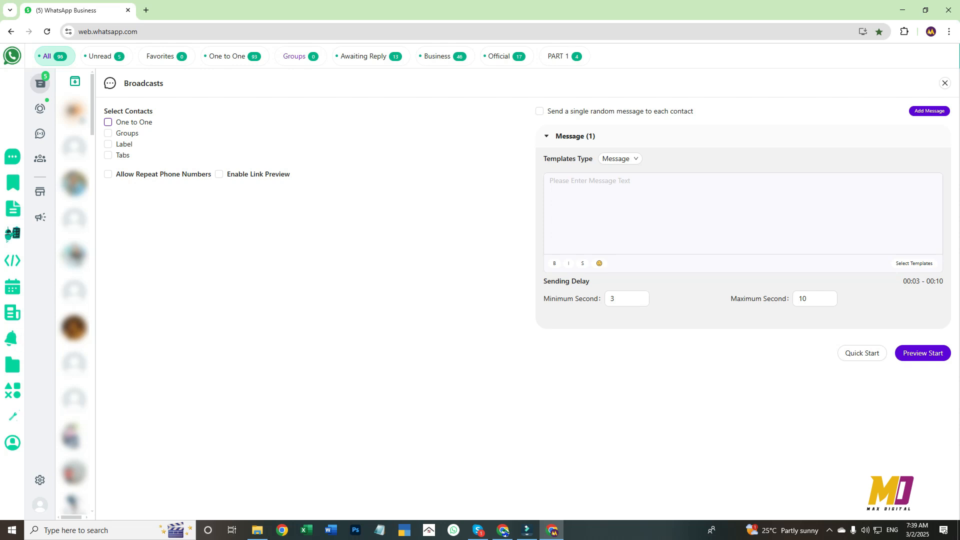
Look through the chat list under the Favorites, One to One, Groups, Awaiting Reply, Business, Official and PART 1 filters.
left_click(364, 56)
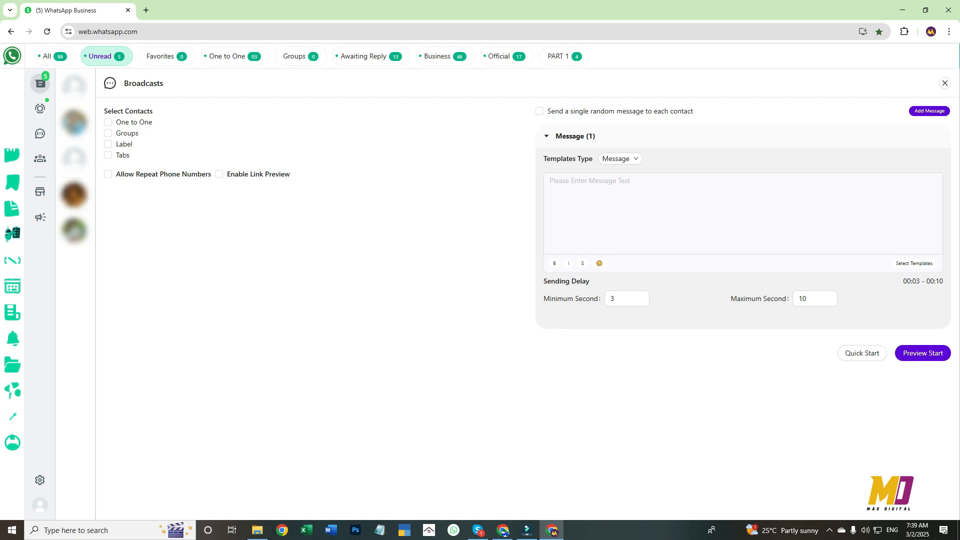
left_click(160, 56)
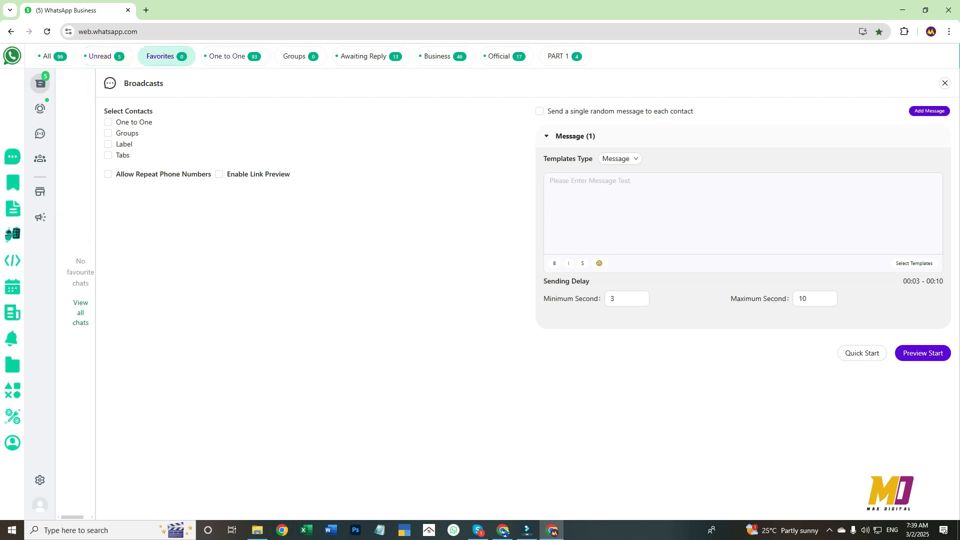
left_click(227, 56)
left_click(294, 56)
left_click(363, 56)
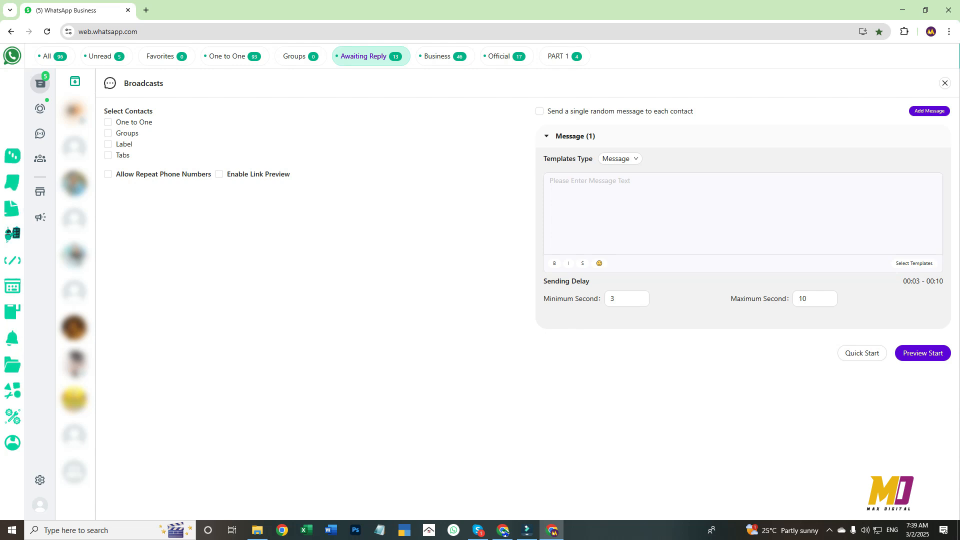
left_click(300, 57)
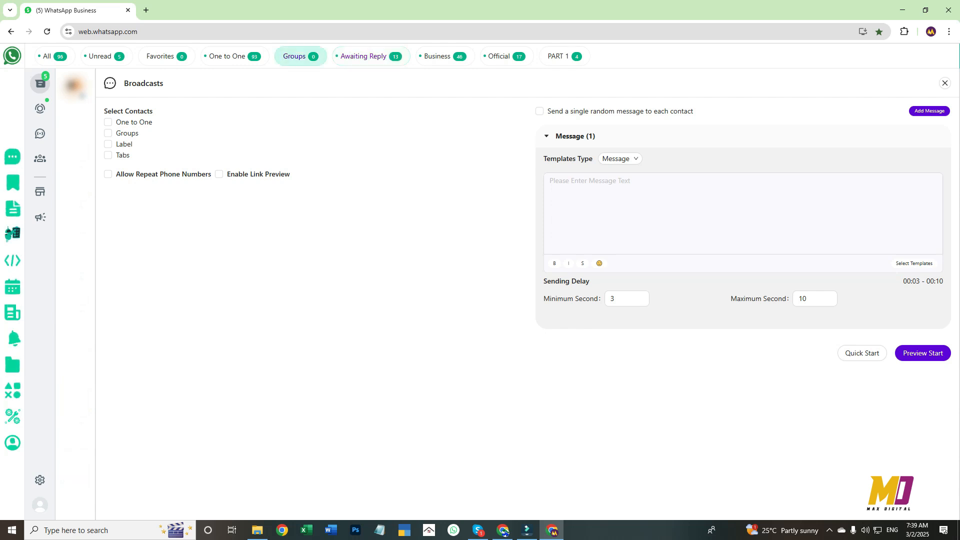
left_click(370, 56)
left_click(445, 57)
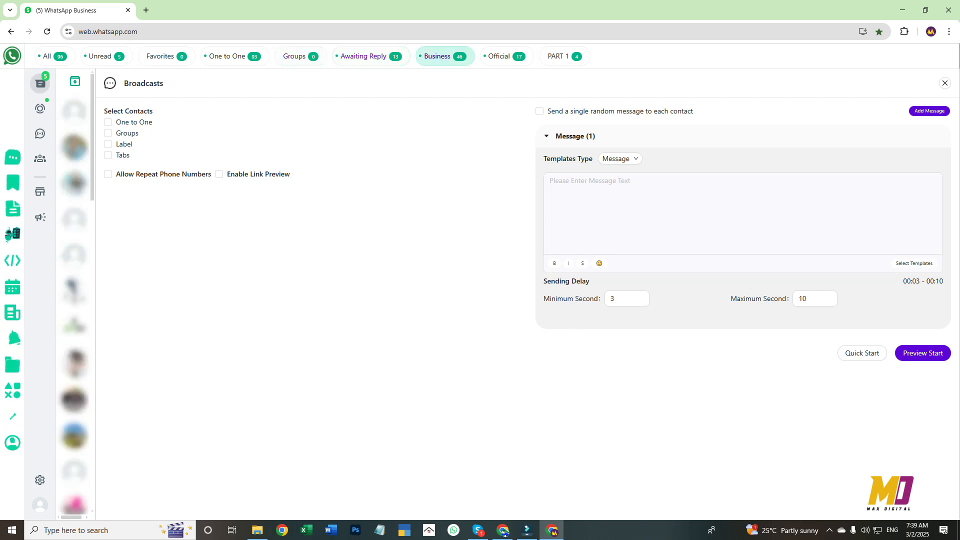
left_click(507, 56)
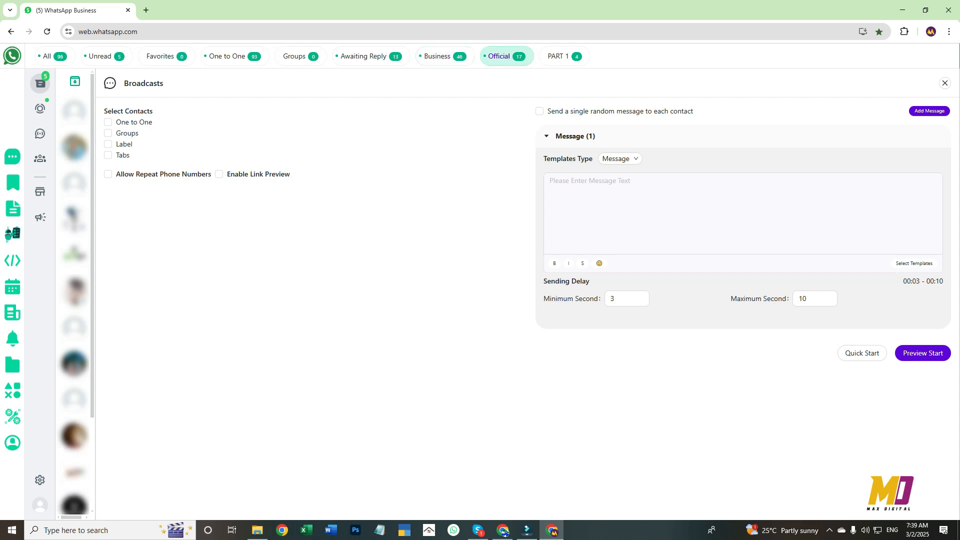
left_click(565, 57)
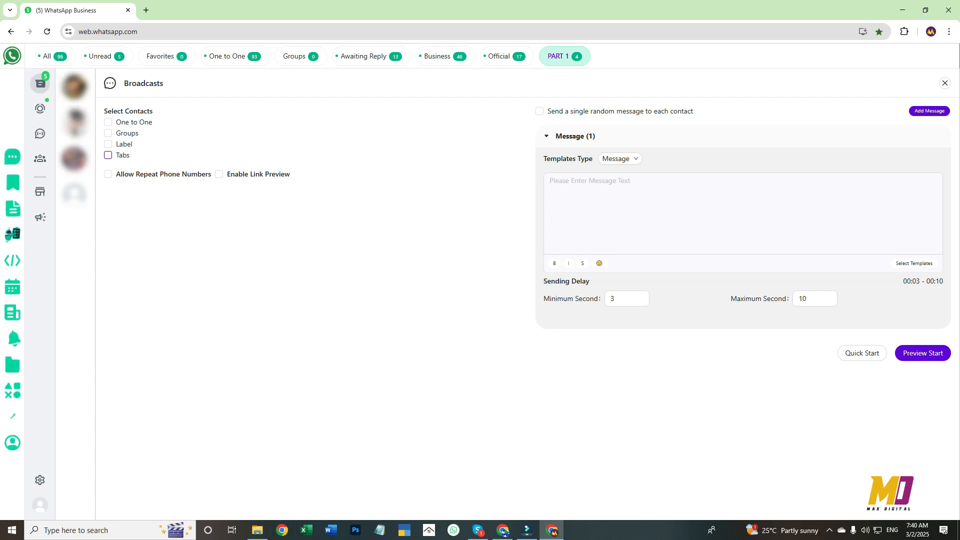
Enable One to One contacts and load the BULK MODEL file from the Desktop as the contact import file.
left_click(108, 122)
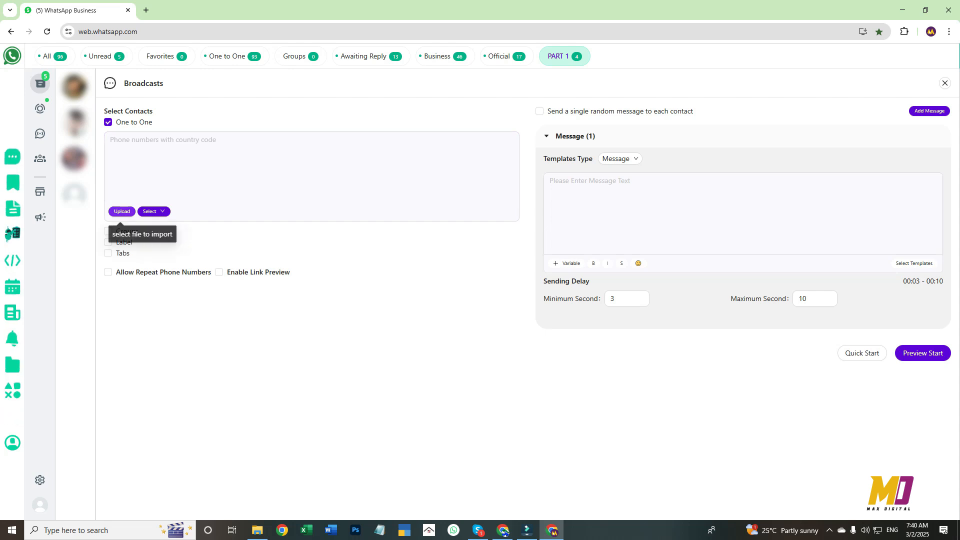
left_click(121, 211)
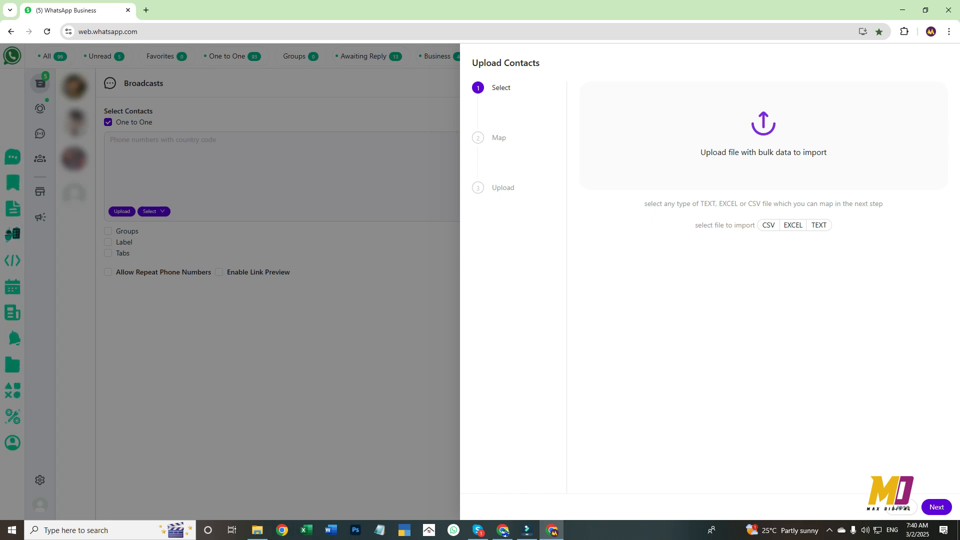
left_click(764, 135)
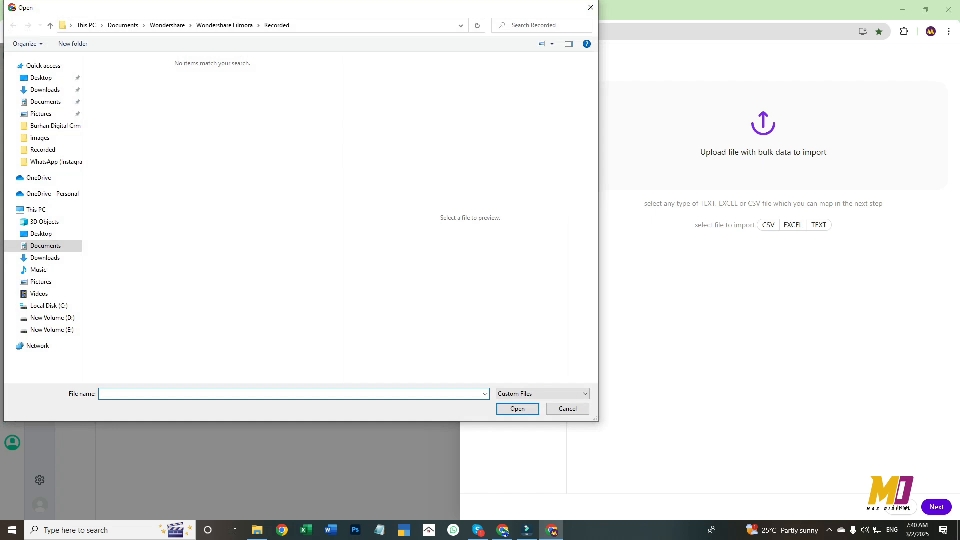
left_click(41, 78)
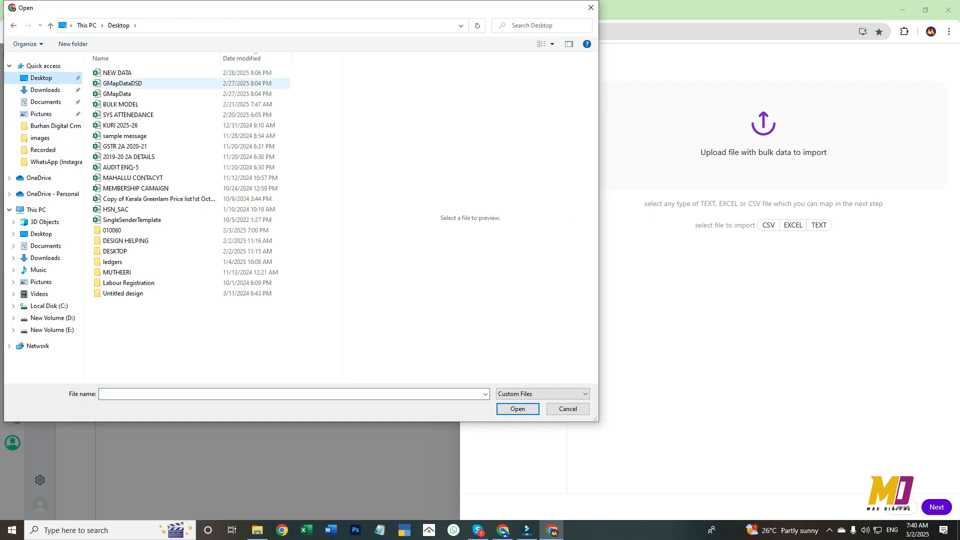
left_click(120, 104)
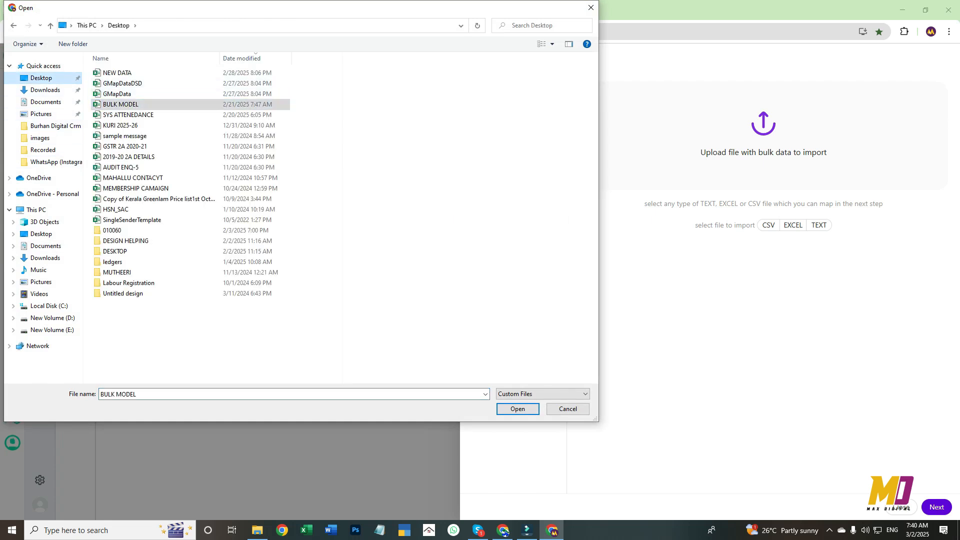
left_click(517, 409)
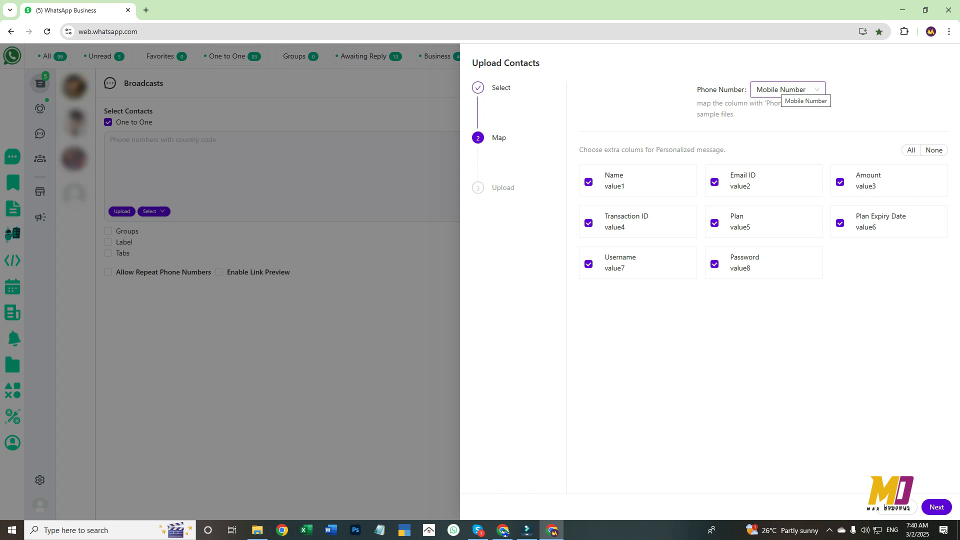
Map the phone number to the Mobile Number column and upload the contacts with all the extra columns.
left_click(783, 90)
left_click(781, 110)
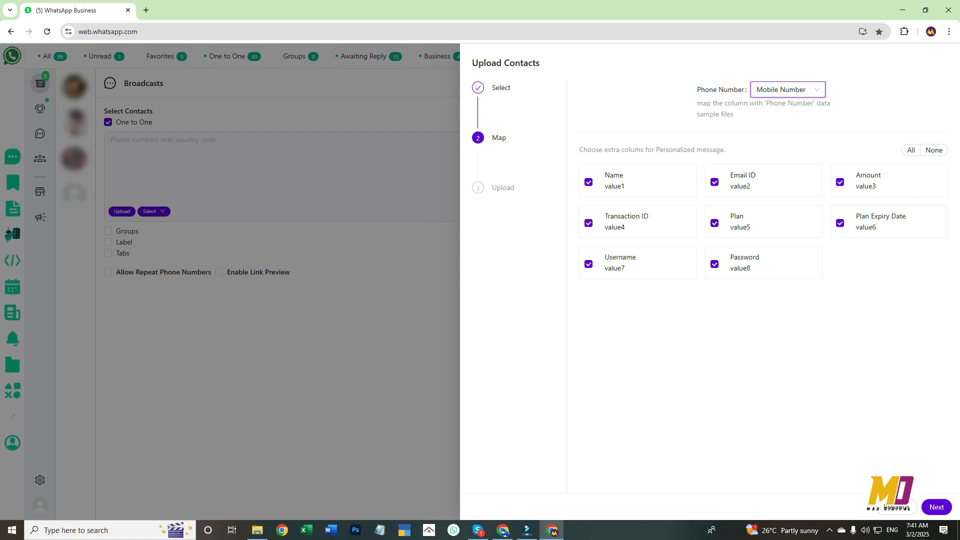
left_click(936, 507)
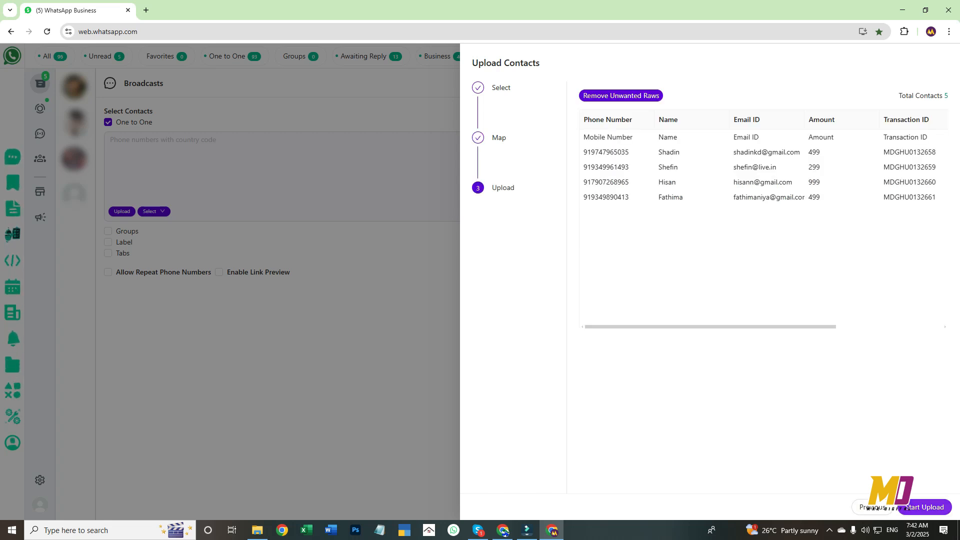
left_click(925, 507)
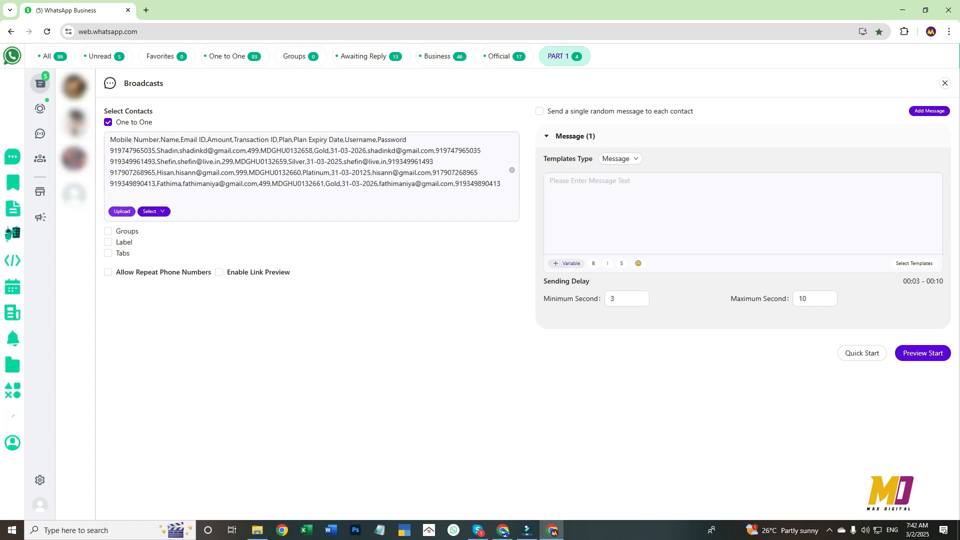
Write the message "hi" followed by the variable1 placeholder, and preview the broadcast without sending it.
left_click(567, 263)
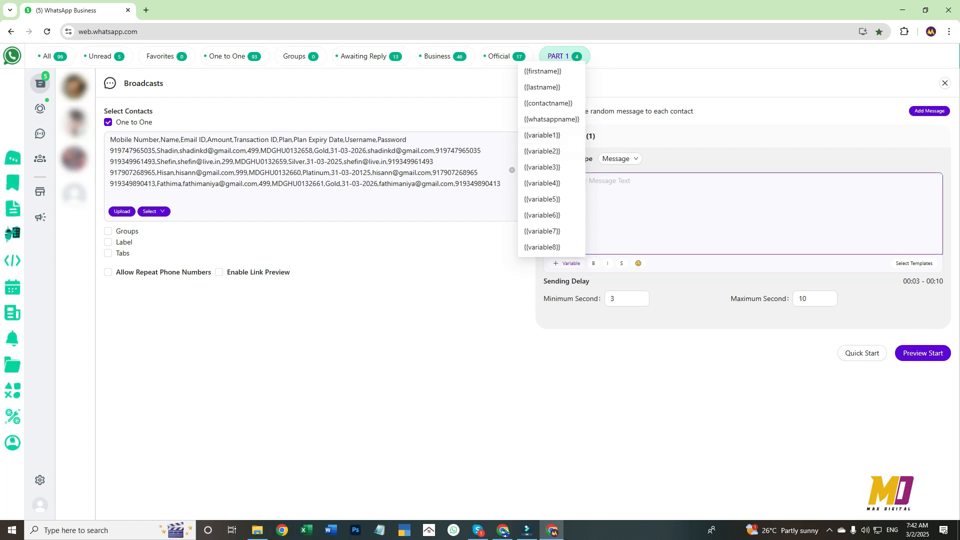
left_click(671, 210)
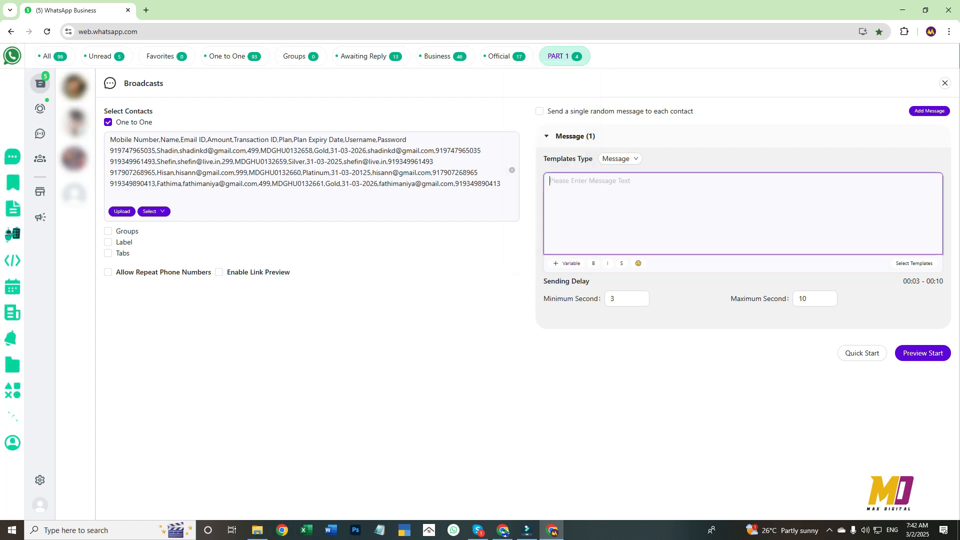
type("hi")
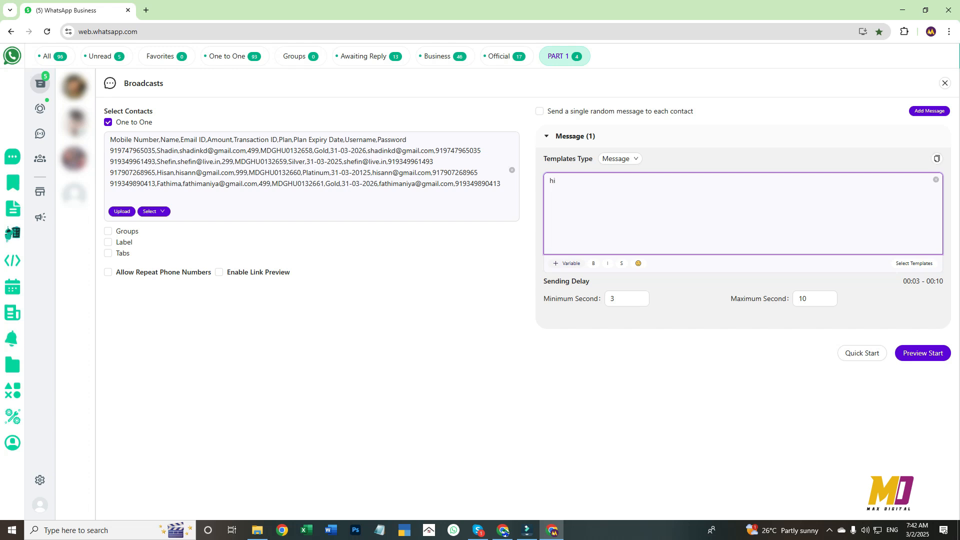
left_click(567, 264)
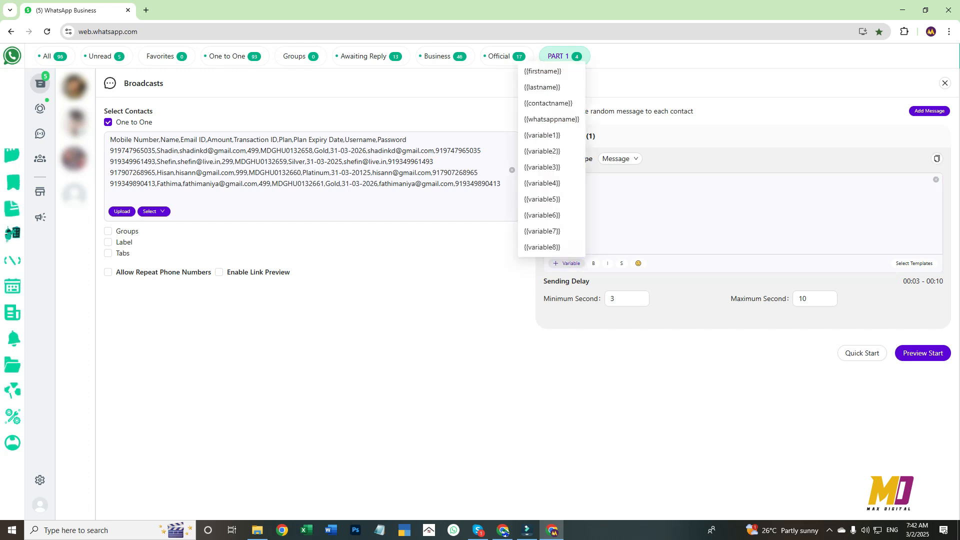
left_click(542, 135)
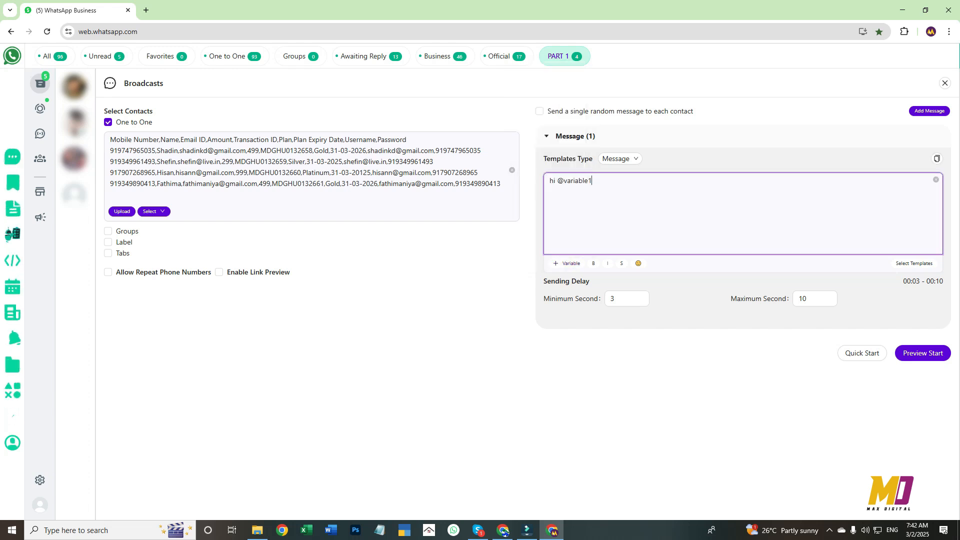
left_click(923, 353)
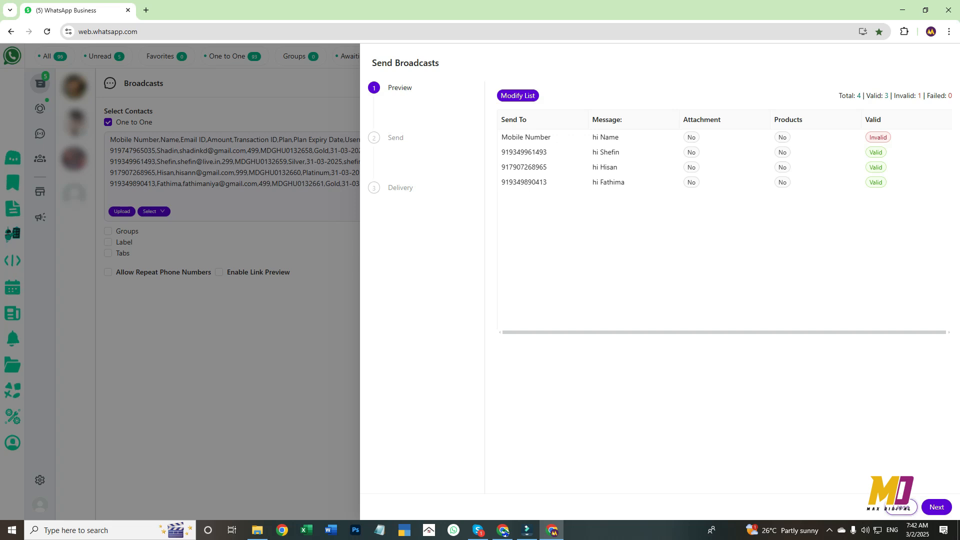
key("Escape")
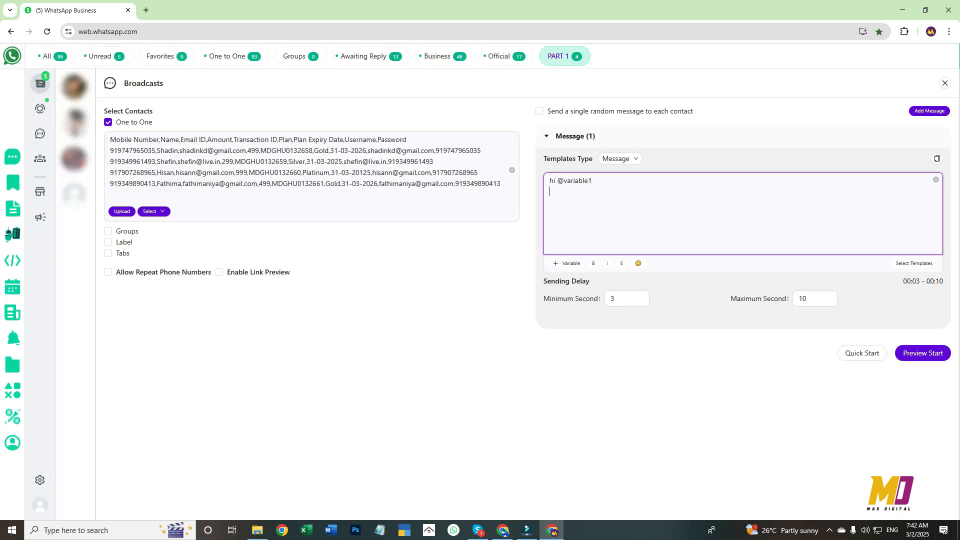
Add the variable2 placeholder on a new line of the message.
key("Return")
left_click(567, 263)
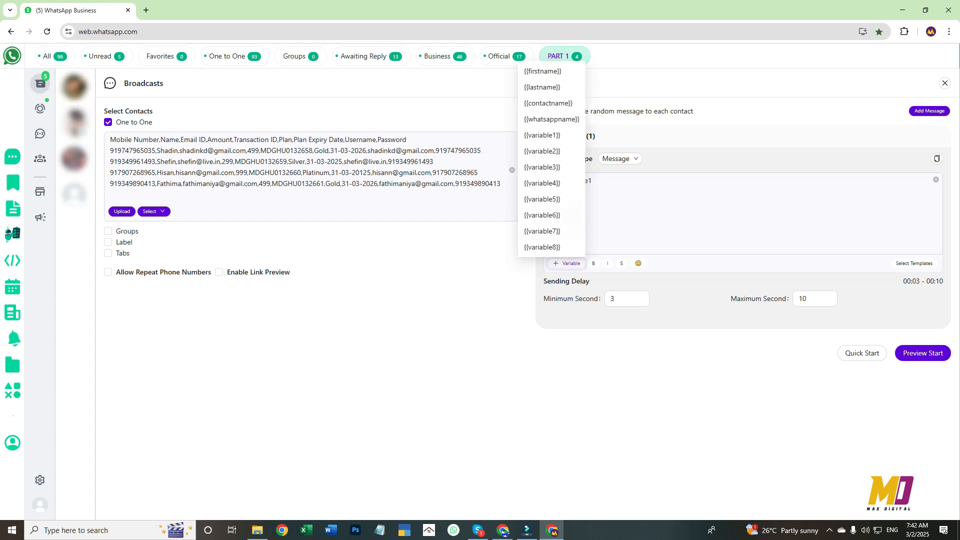
left_click(542, 151)
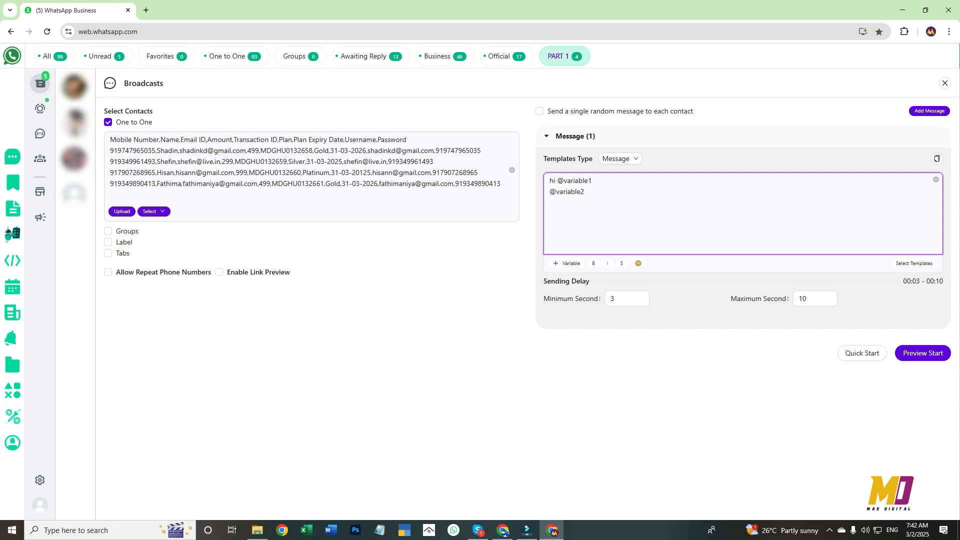
Clear the recipient list, and view the labels offered for choosing Label's Contacts without selecting any.
left_click(310, 195)
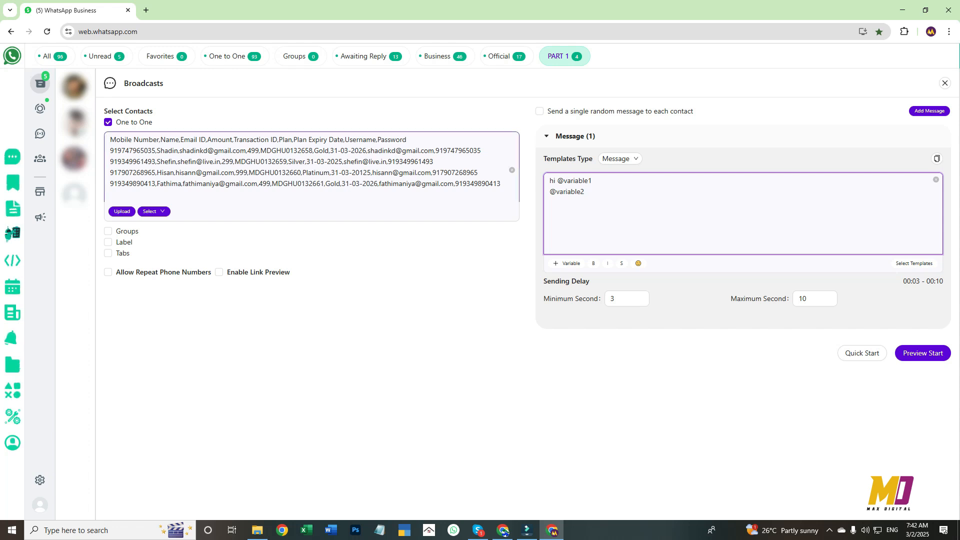
left_click(512, 170)
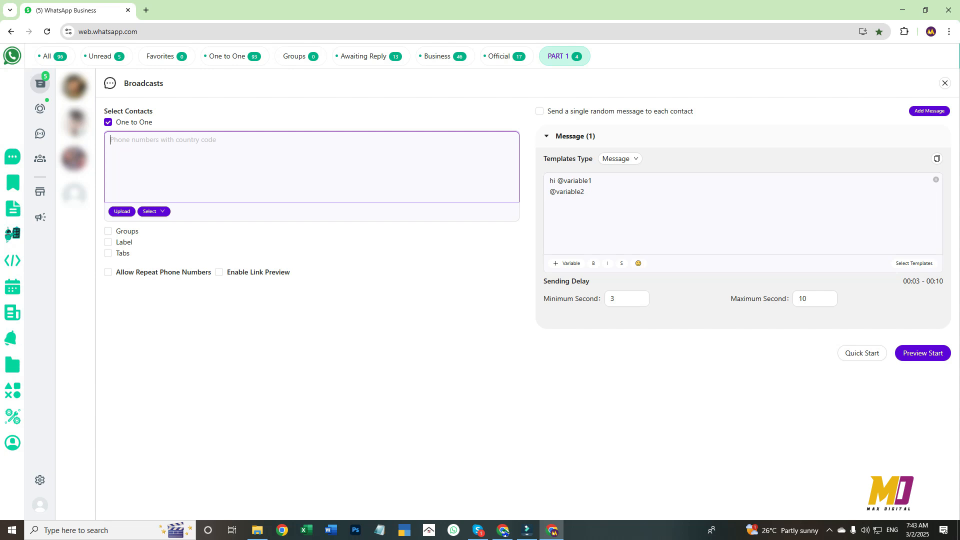
left_click(153, 211)
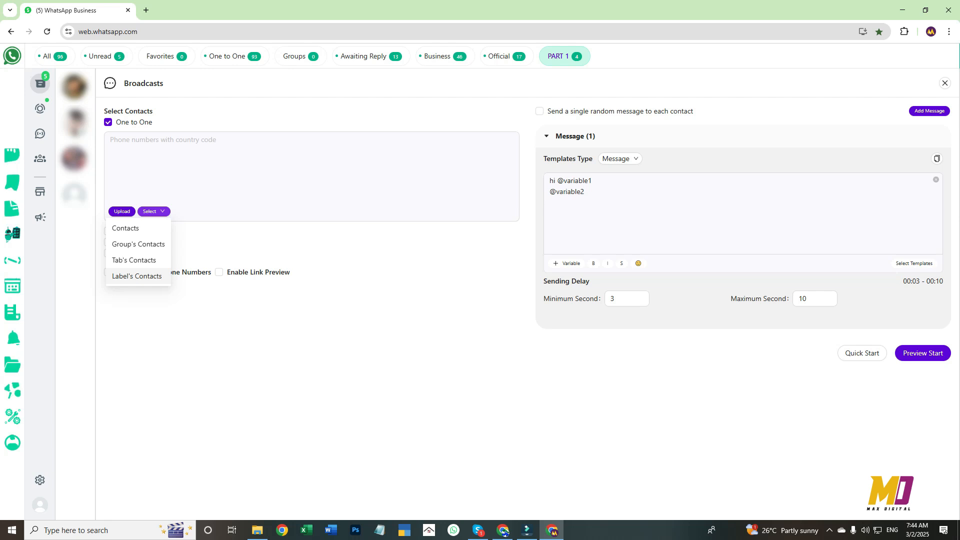
left_click(137, 276)
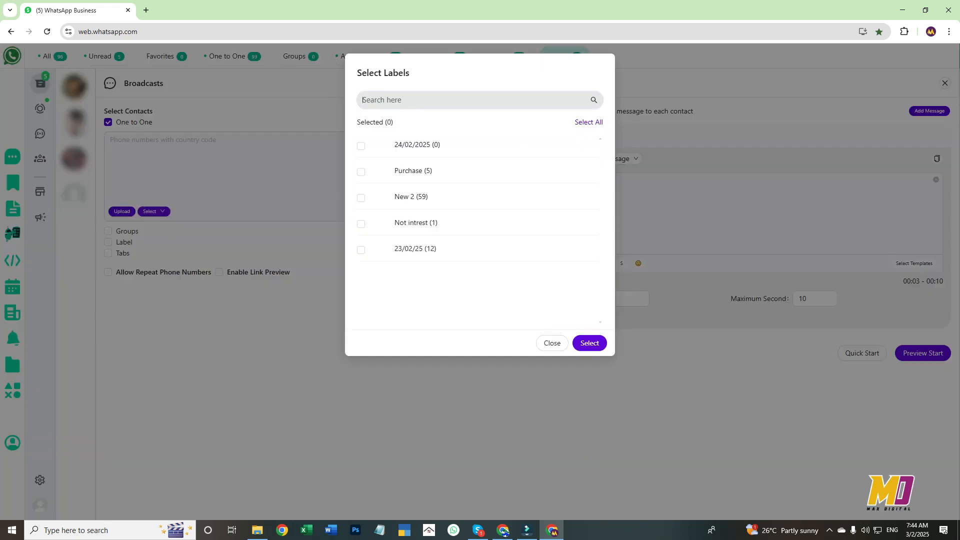
left_click(552, 343)
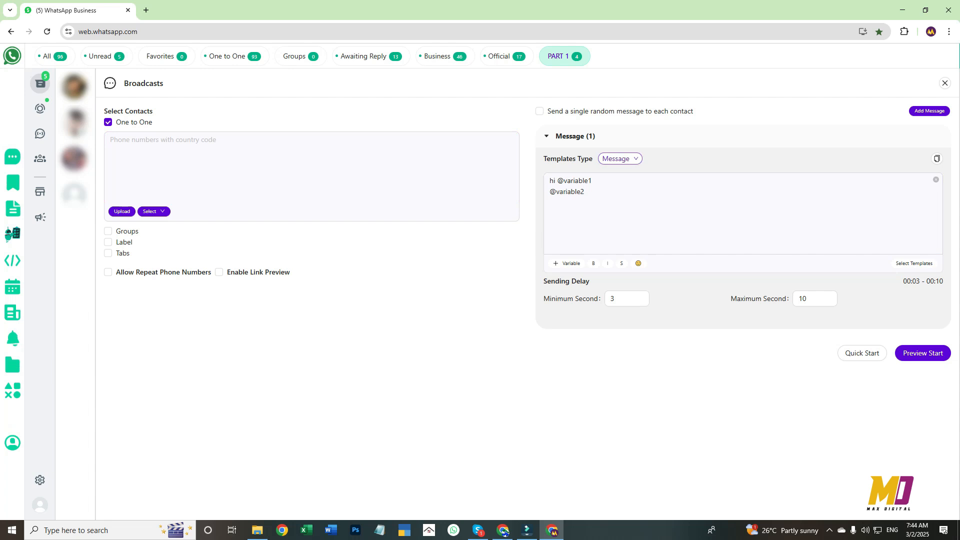
Review the template types offered for the broadcast message and keep the plain Message type.
left_click(619, 159)
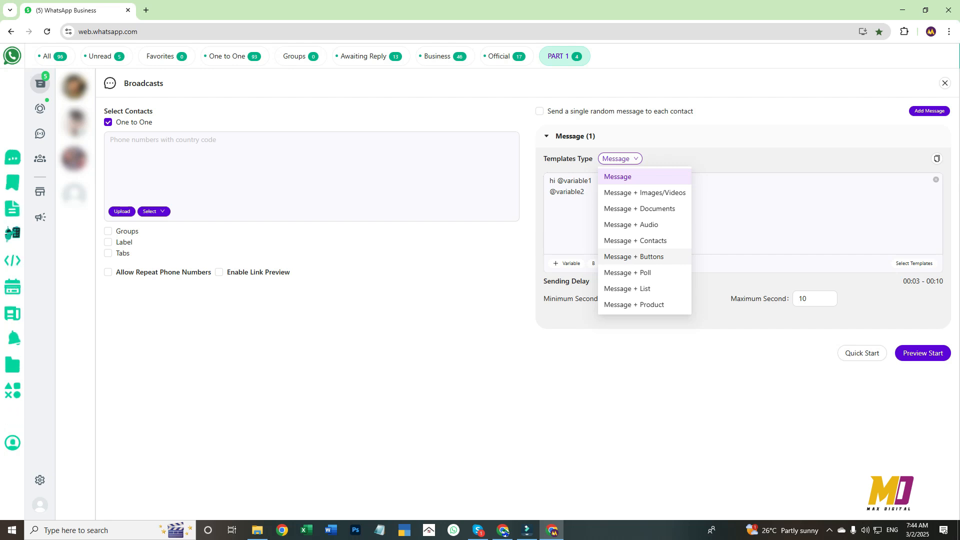
left_click(585, 192)
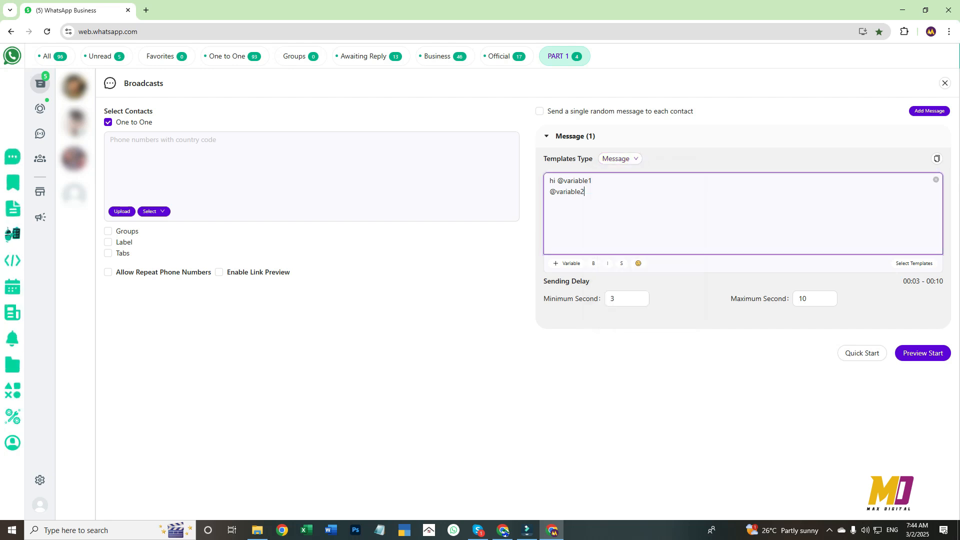
left_click(620, 158)
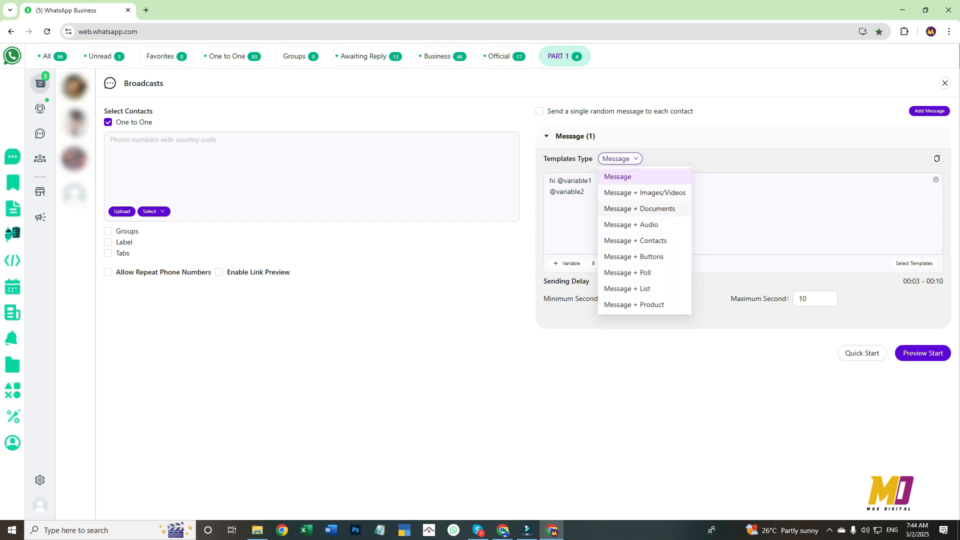
left_click(619, 177)
left_click(622, 205)
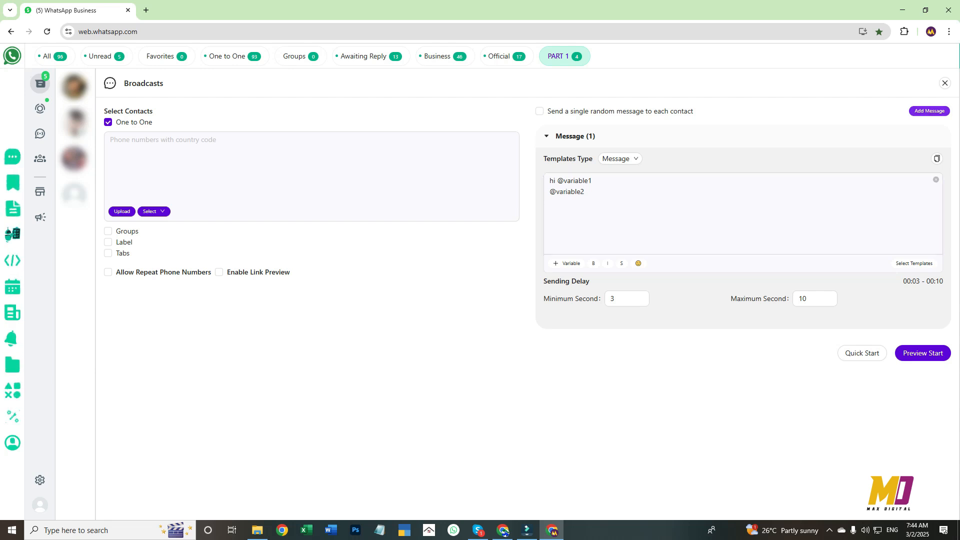
Add a second message to the broadcast and look over both message sections.
left_click(929, 111)
left_click(575, 349)
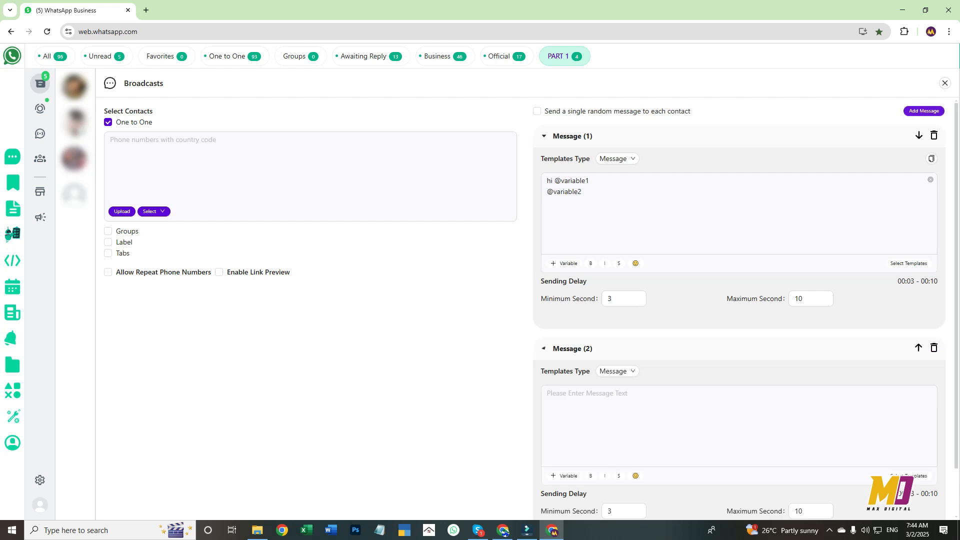
scroll(725, 415, "down", 1)
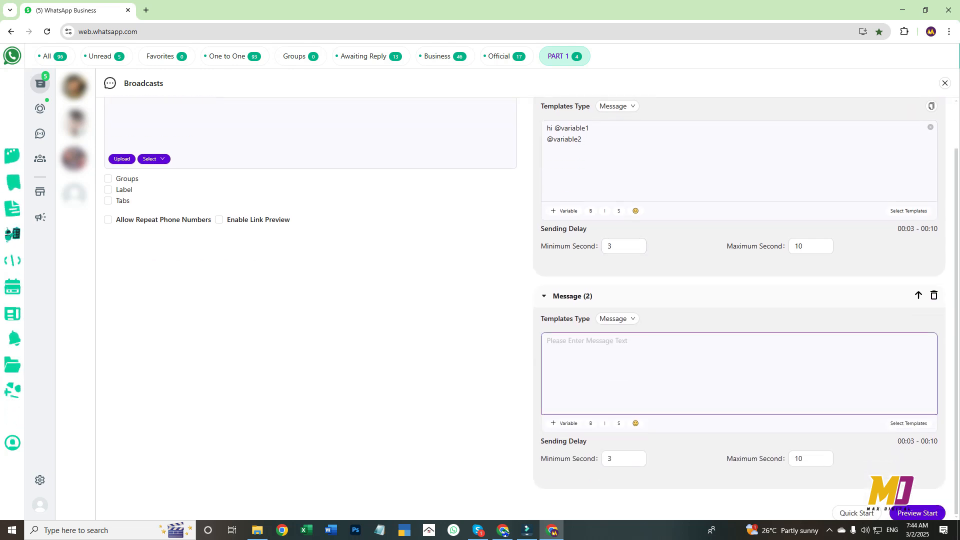
scroll(726, 375, "up", 1)
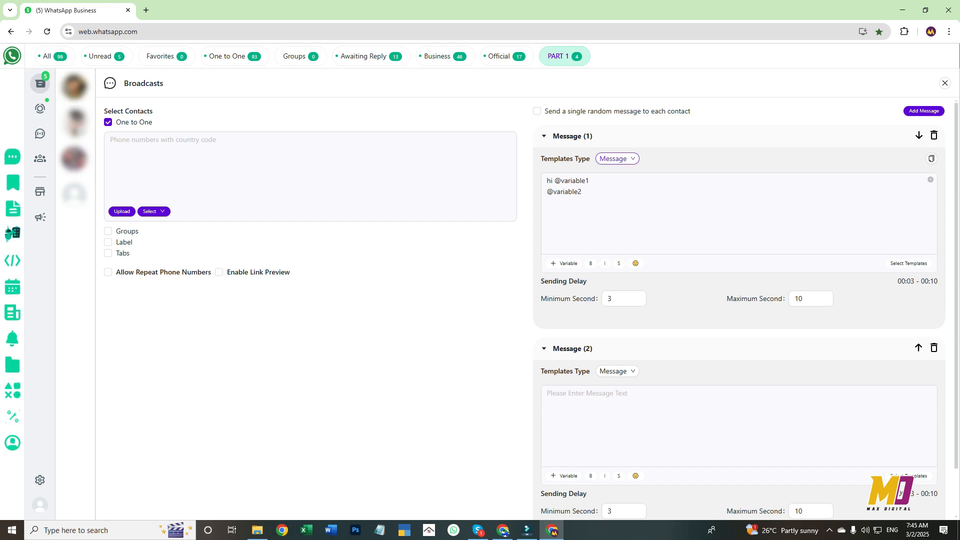
scroll(617, 159, "down", 1)
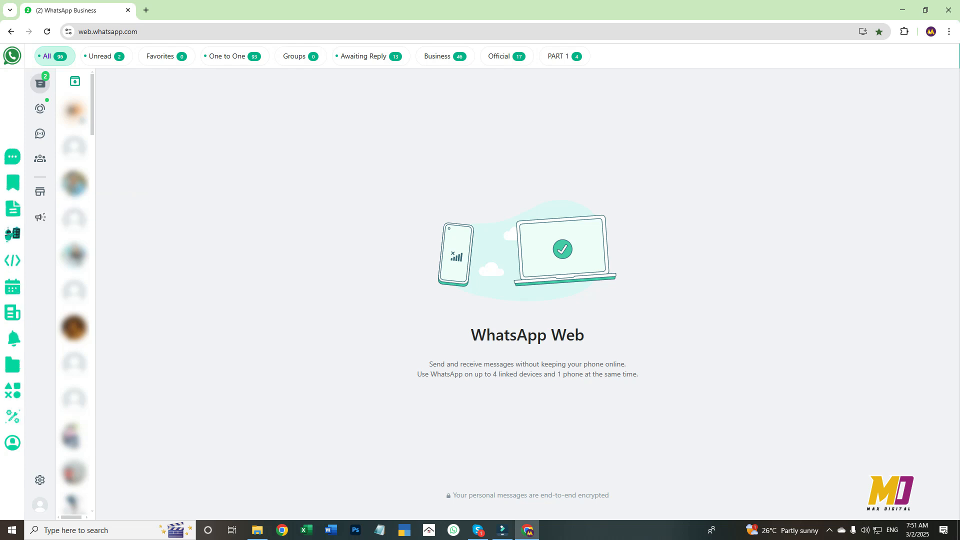
Open Broadcasts and view the saved templates available for the message without choosing one.
left_click(13, 156)
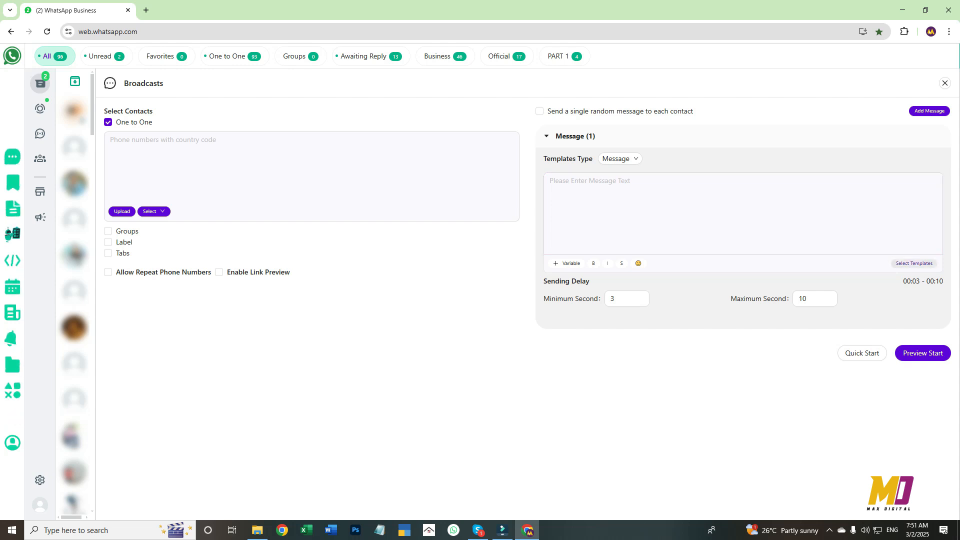
left_click(915, 263)
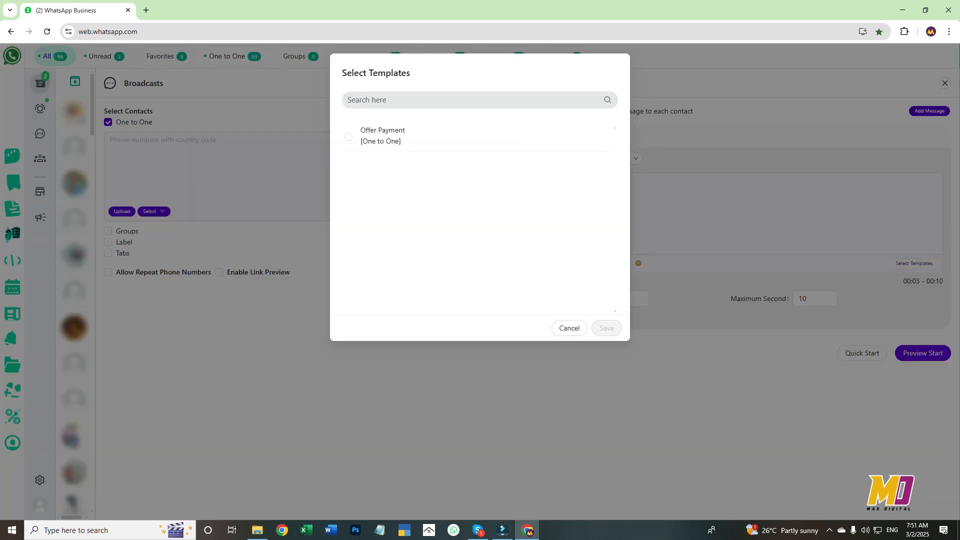
left_click(569, 328)
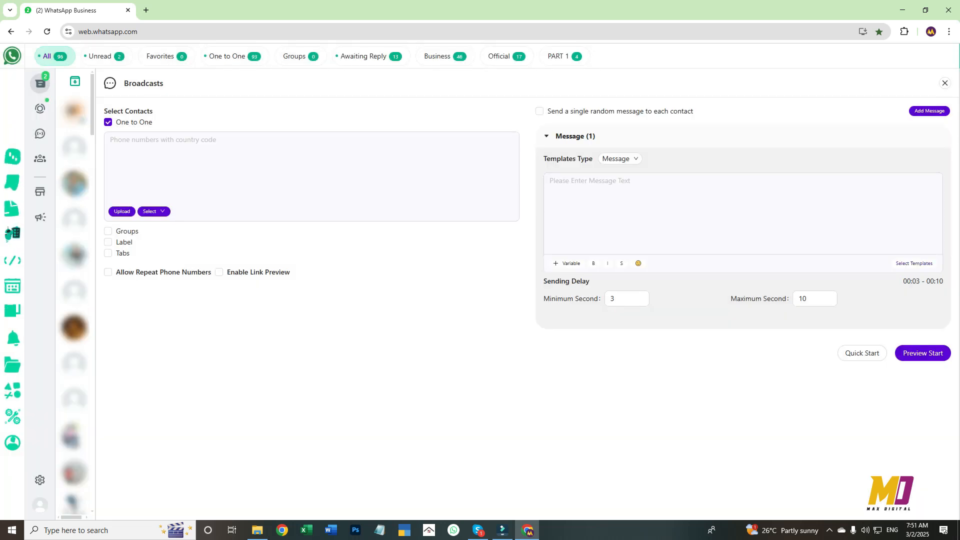
left_click(743, 214)
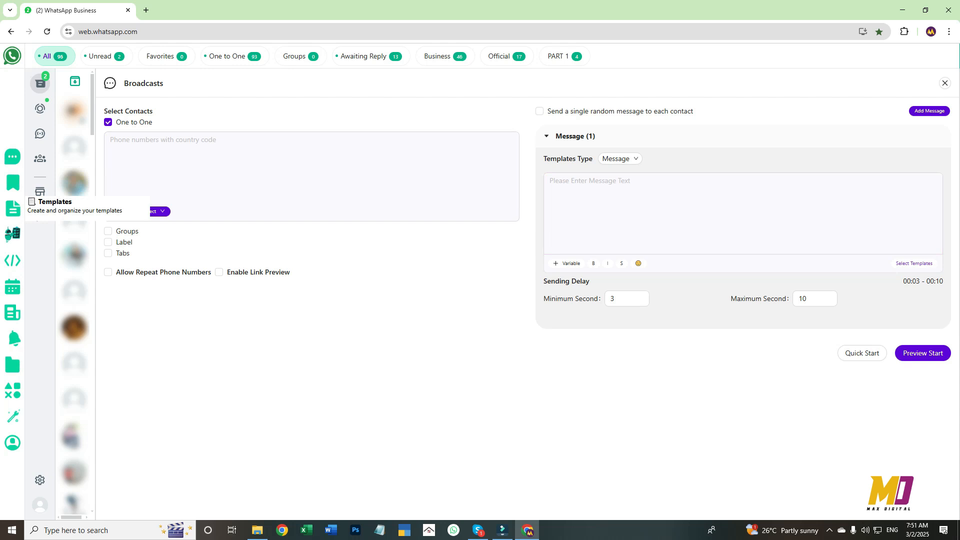
Open a new template form in Templates, examine its Template For and Templates Type options, and leave it unsaved.
left_click(40, 192)
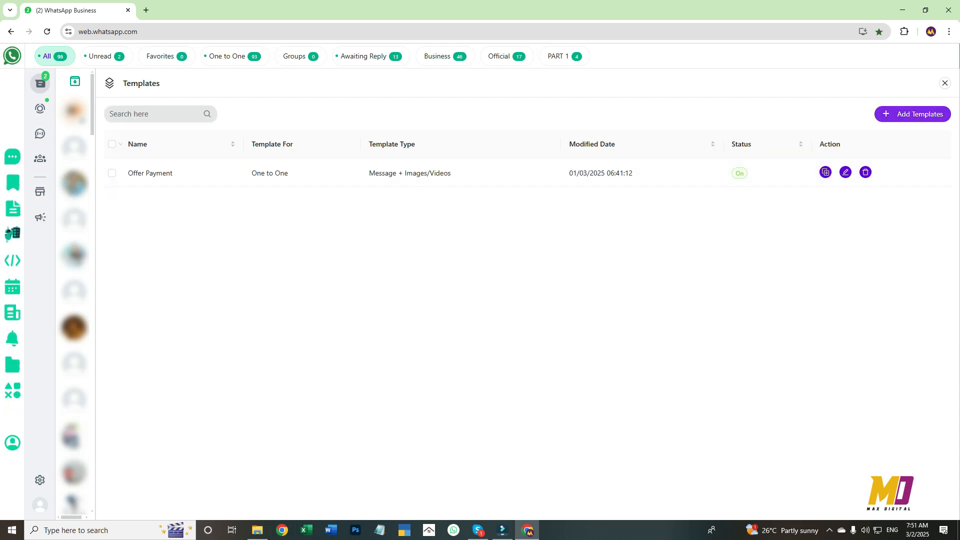
left_click(913, 115)
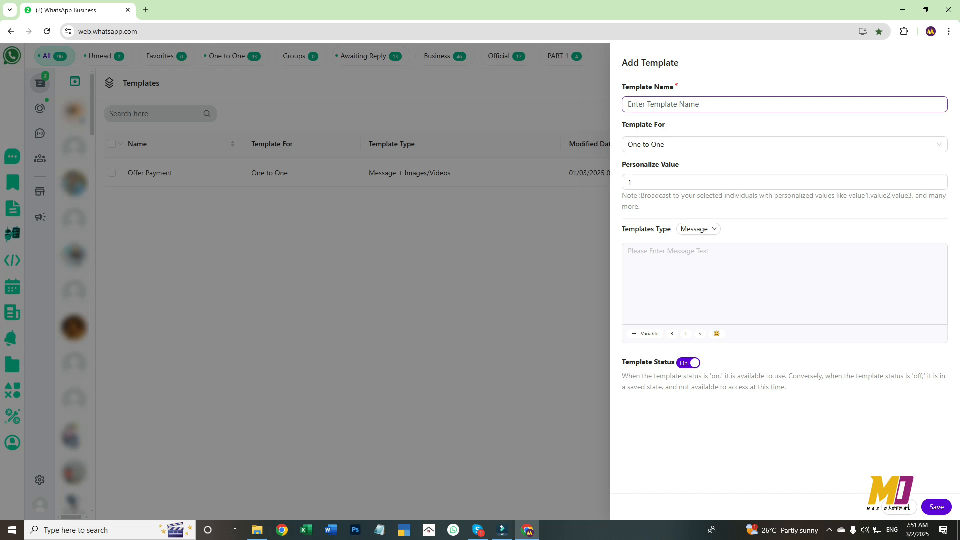
key("Tab")
key("Down")
key("Escape")
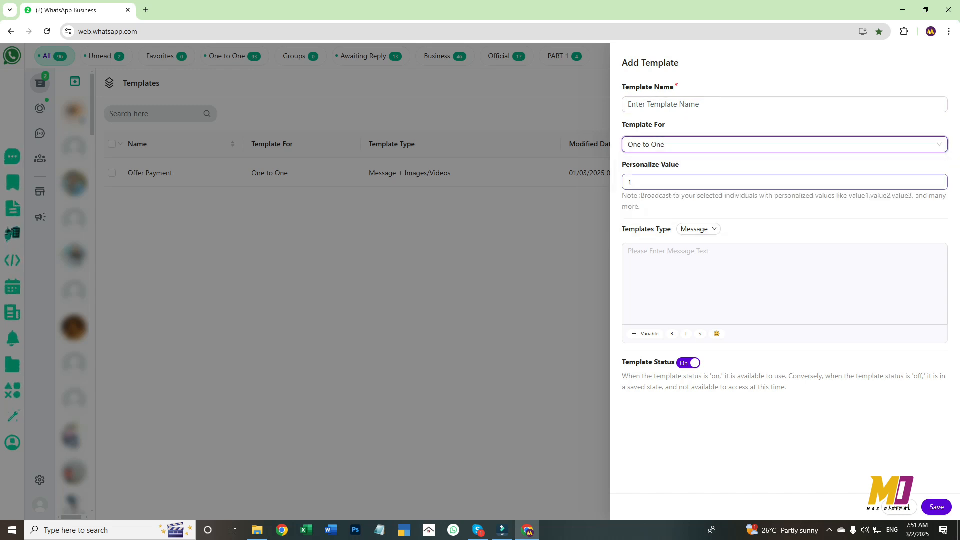
key("Tab")
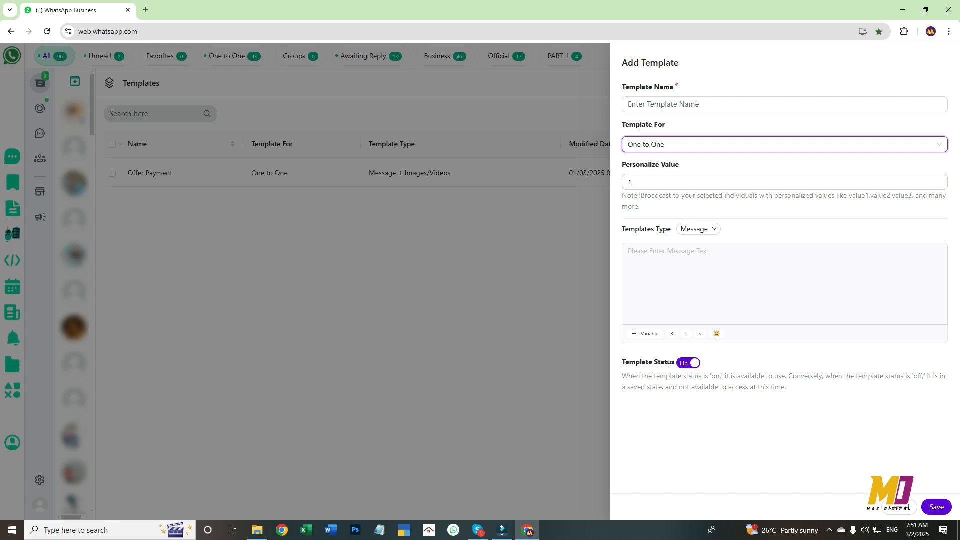
key("Tab")
key("Return")
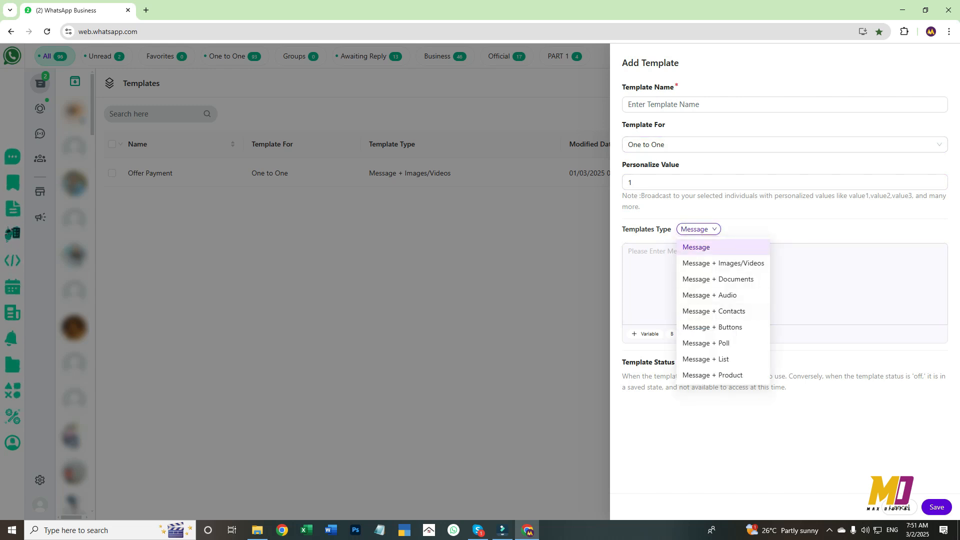
key("Return")
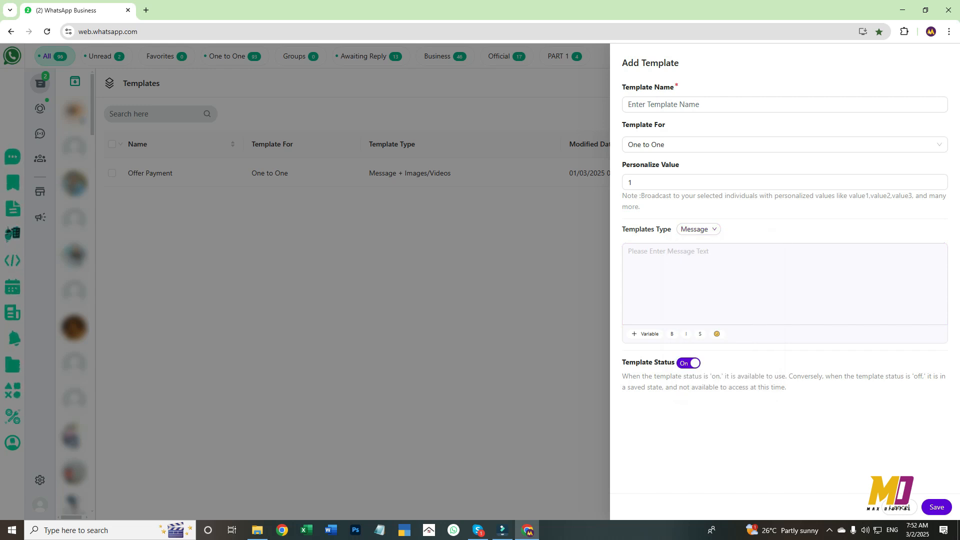
key("Escape")
Return to Broadcasts and check the saved template selection again, cancelling without a choice.
left_click(12, 156)
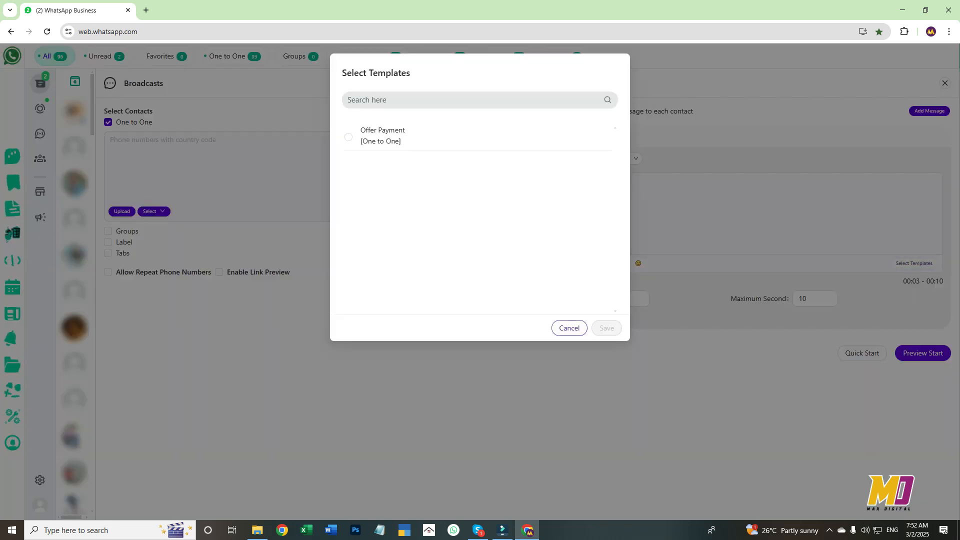
left_click(569, 328)
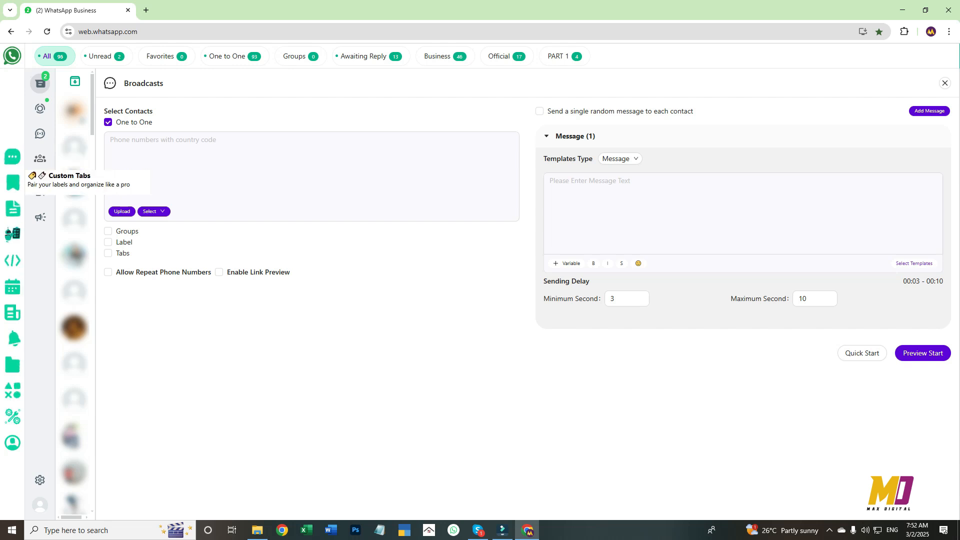
Hide the Business, One to One, Groups and Favorites tabs in the Custom Tabs settings.
left_click(12, 183)
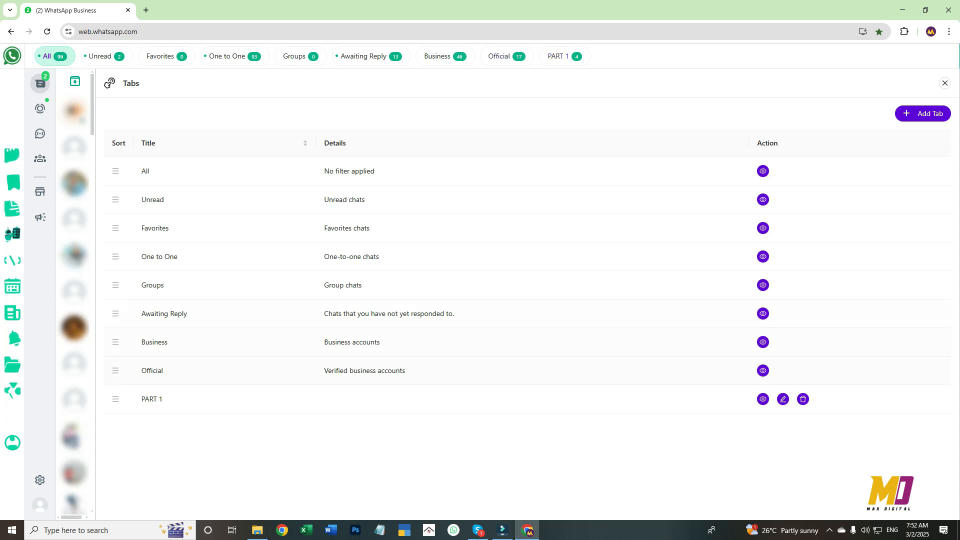
left_click(763, 342)
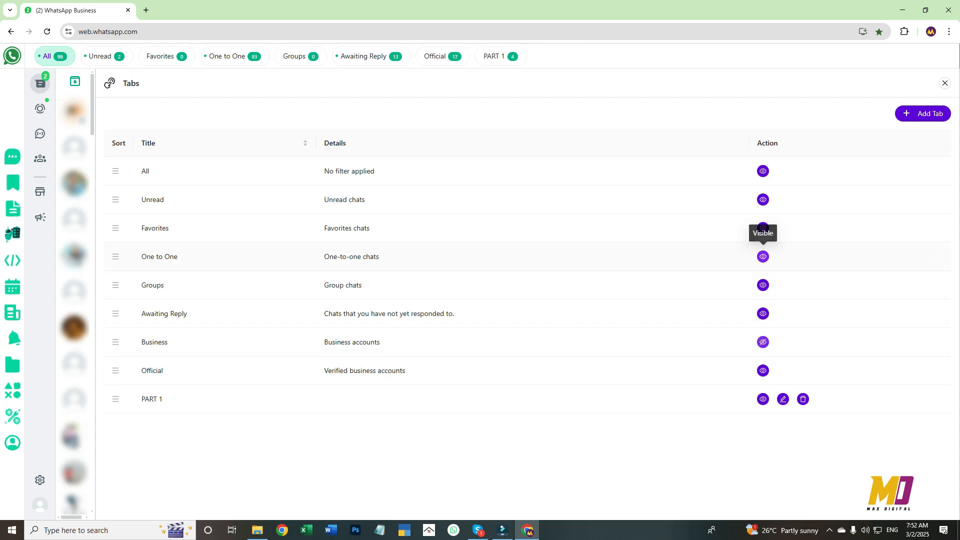
left_click(764, 257)
left_click(763, 285)
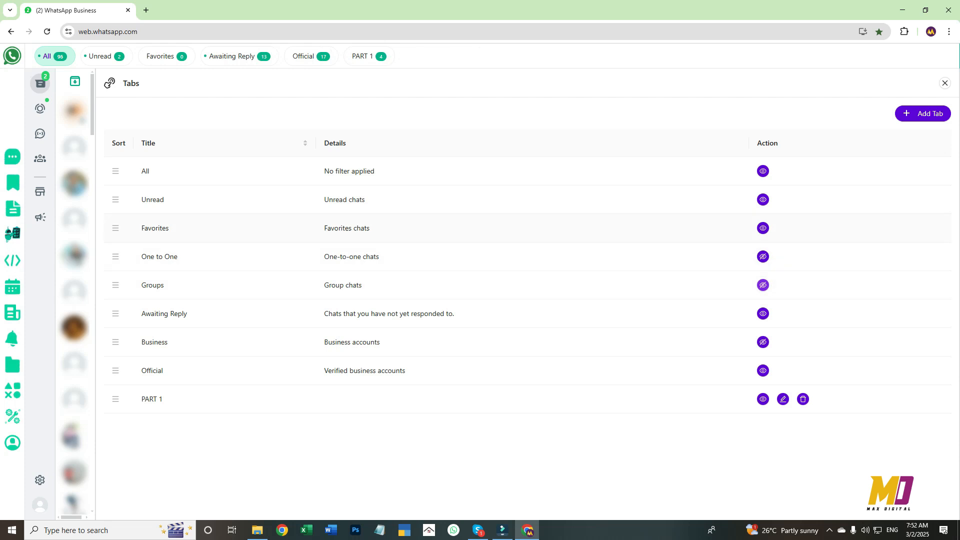
left_click(763, 228)
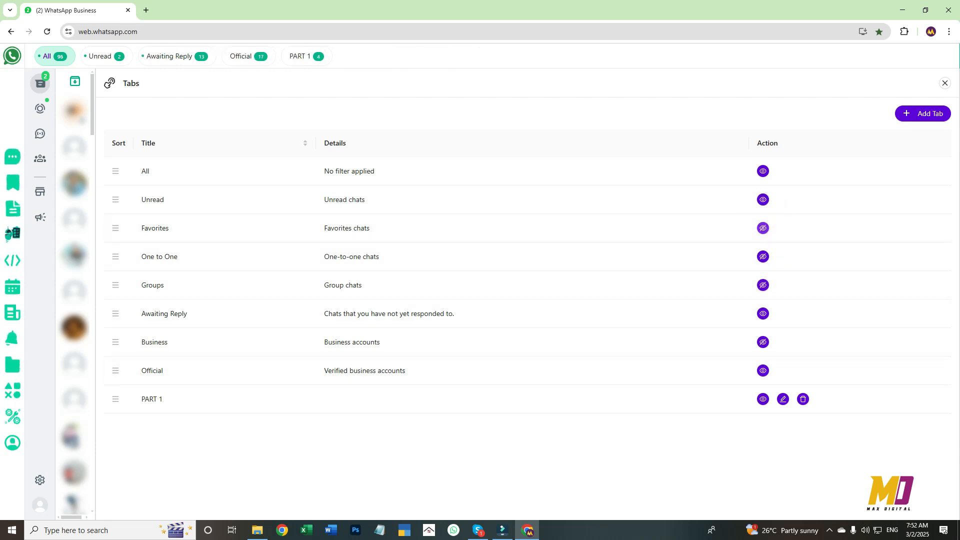
Open the form for adding a custom tab, look through its full contact list, and cancel it.
left_click(923, 114)
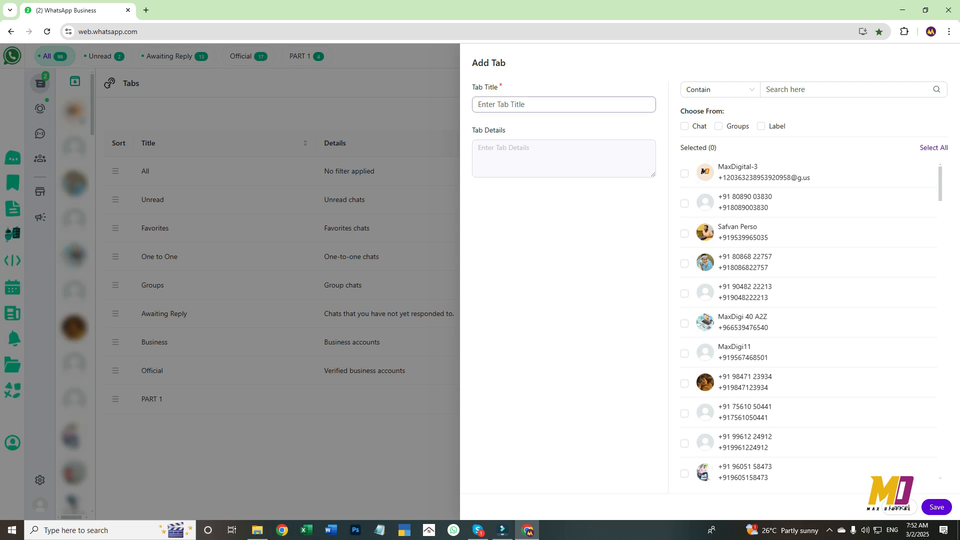
scroll(809, 321, "down", 5)
scroll(809, 321, "down", 10)
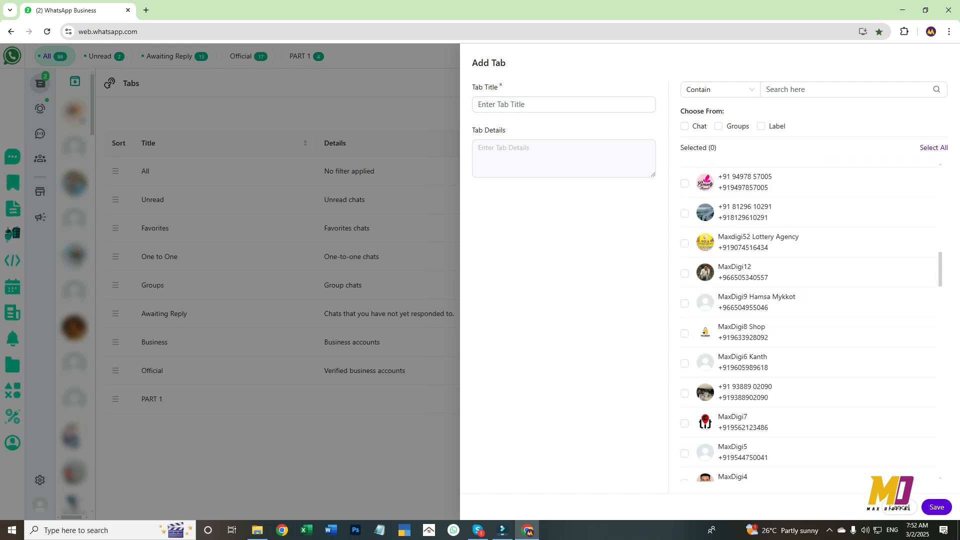
scroll(809, 322, "down", 10)
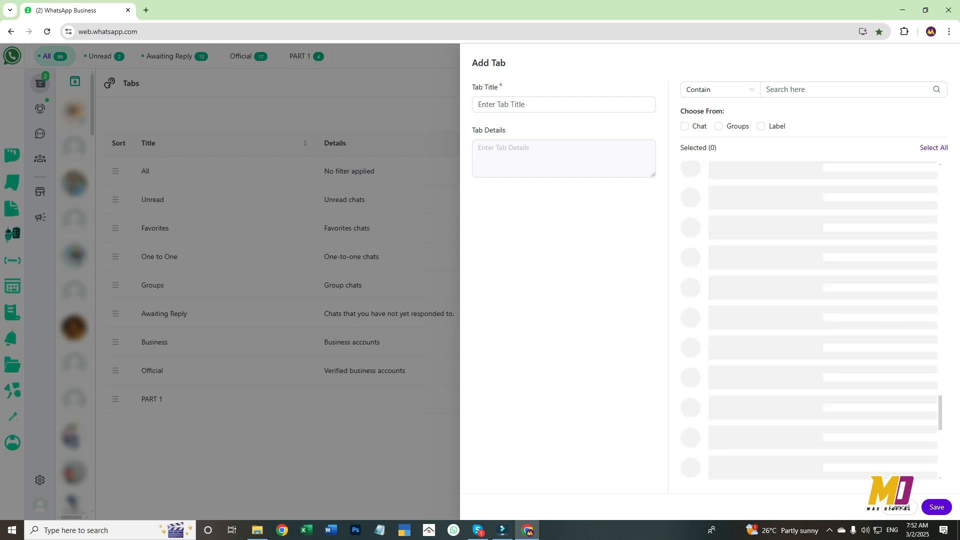
scroll(809, 254, "up", 15)
scroll(809, 254, "down", 15)
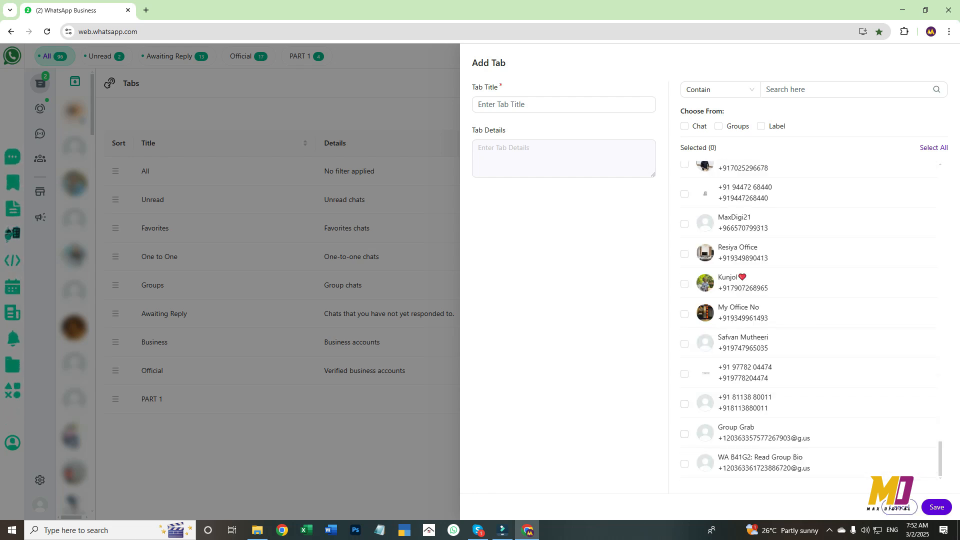
left_click(900, 507)
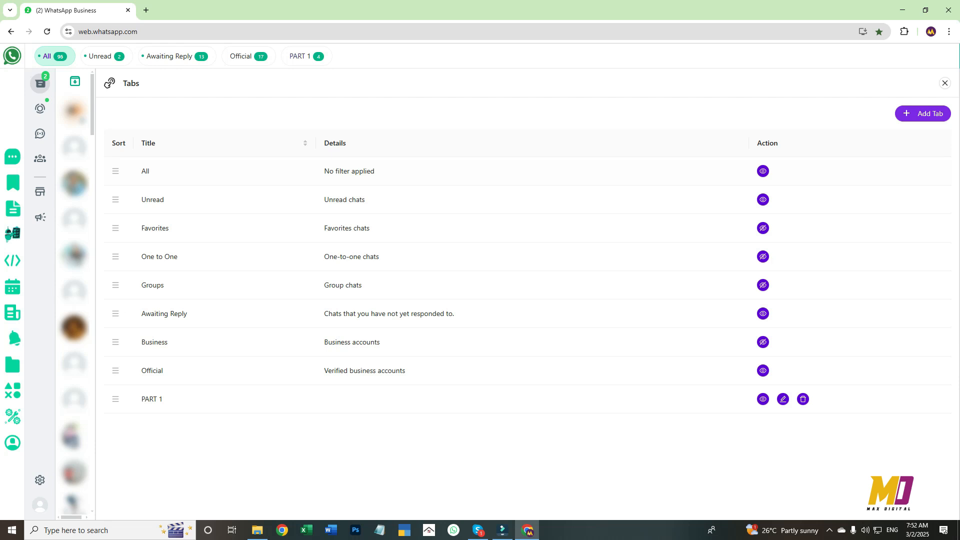
Filter the chats by the PART 1 custom tab and close the Tabs settings.
left_click(306, 57)
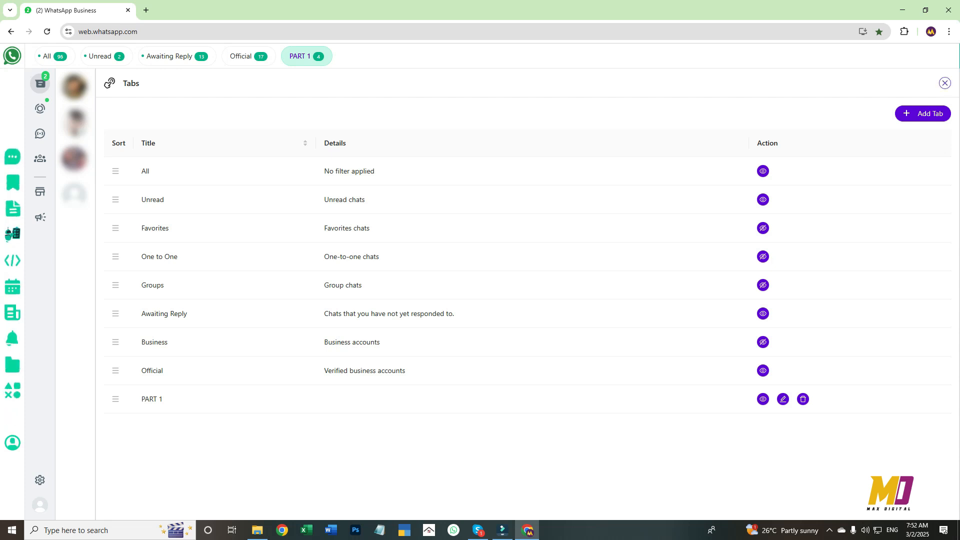
left_click(945, 83)
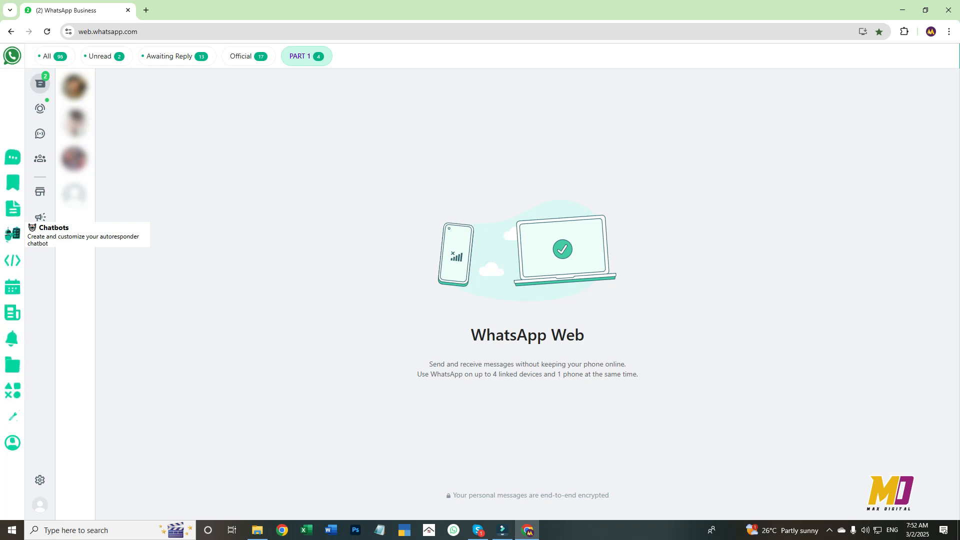
Start a new chatbot workflow named CRM with its execution set to One to One.
left_click(12, 233)
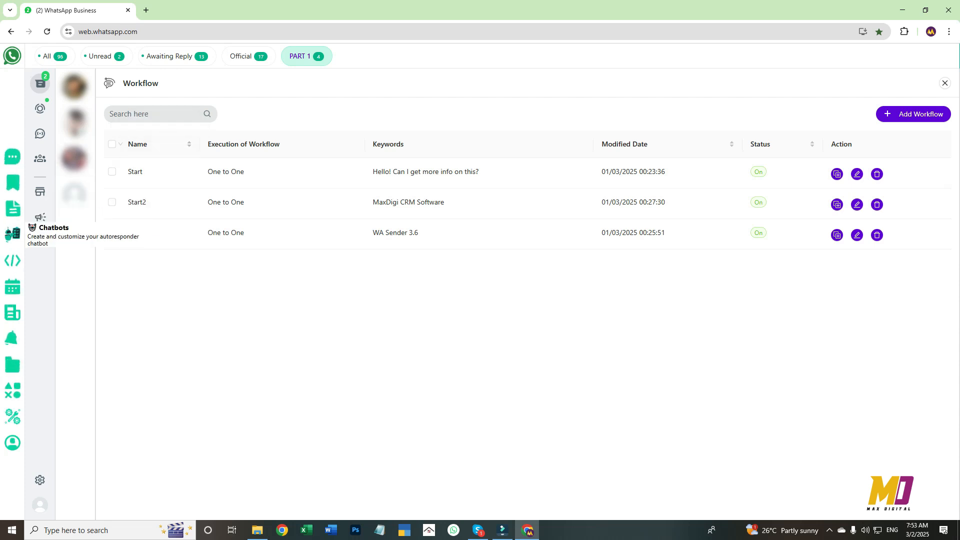
left_click(913, 114)
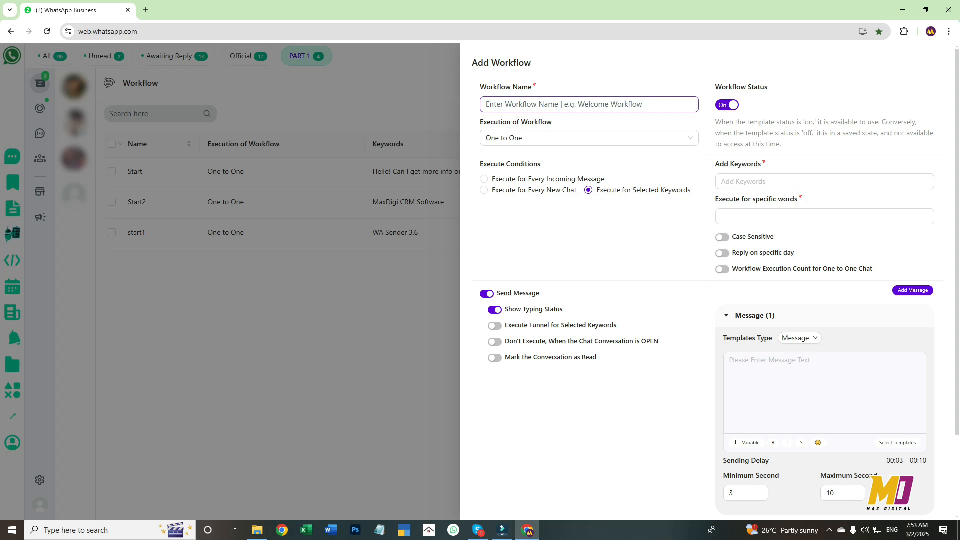
left_click(562, 105)
left_click(562, 129)
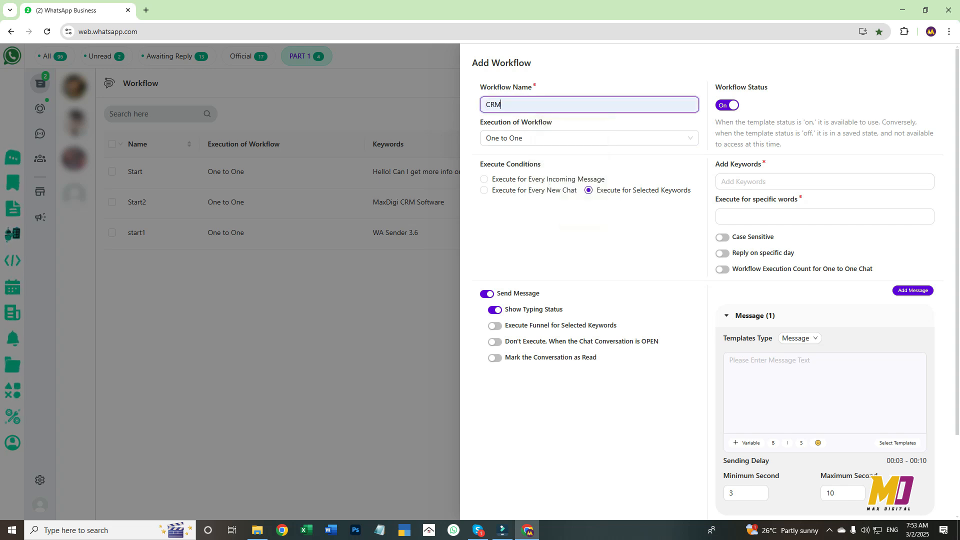
left_click(571, 138)
left_click(570, 158)
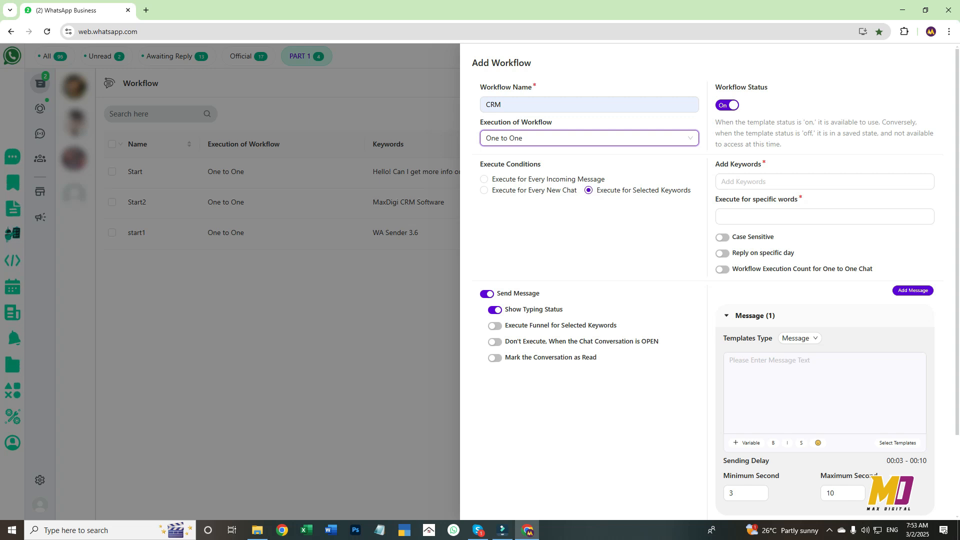
Look over the keyword, message and chat action options of the new CRM workflow, and cancel it.
left_click(824, 181)
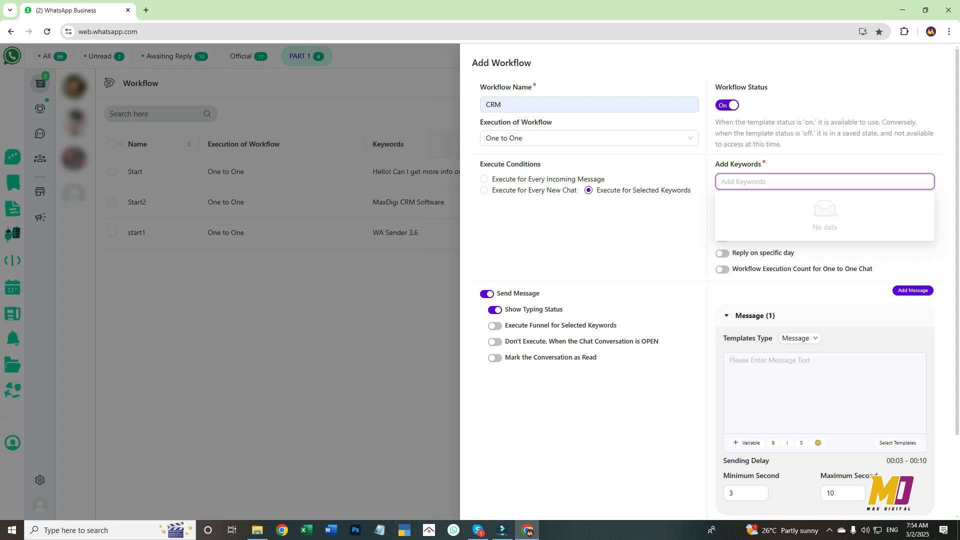
left_click(650, 226)
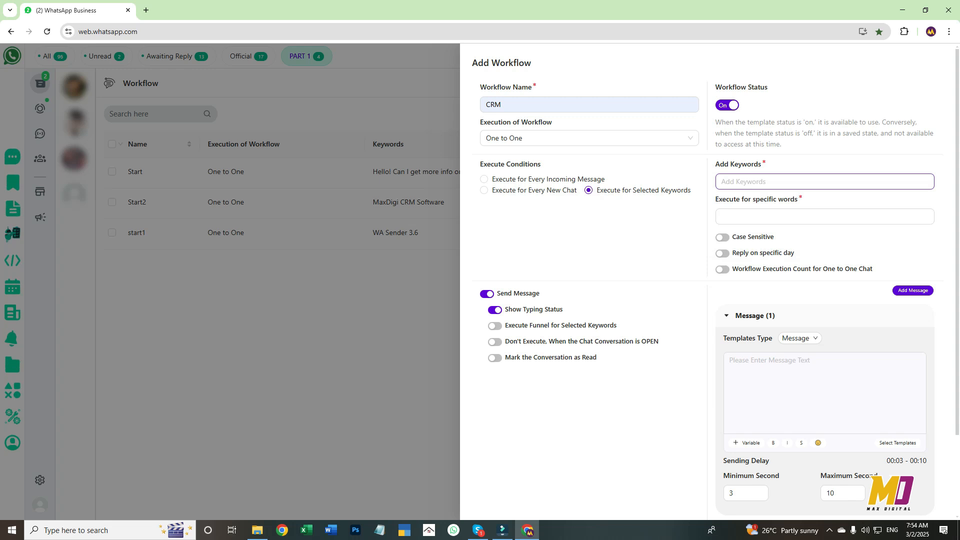
scroll(708, 280, "down", 2)
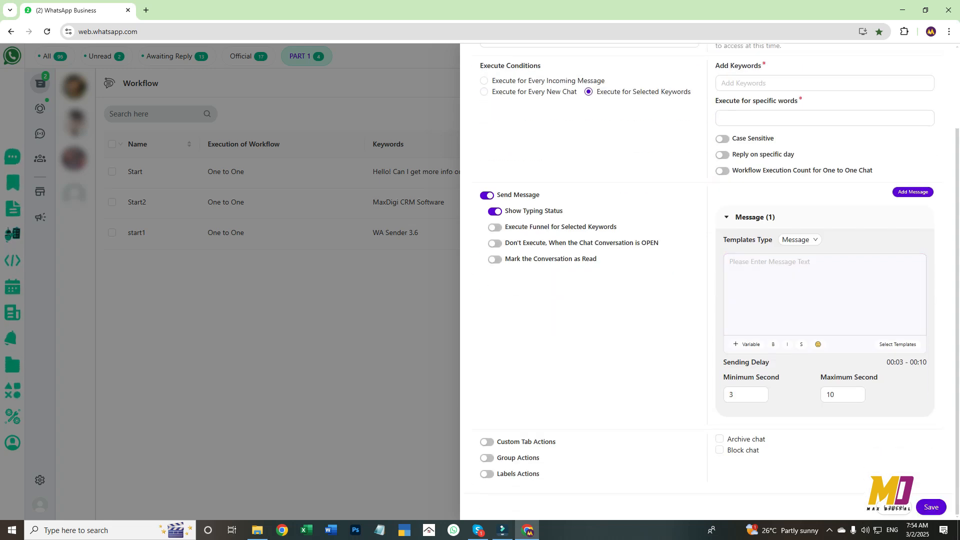
left_click(895, 508)
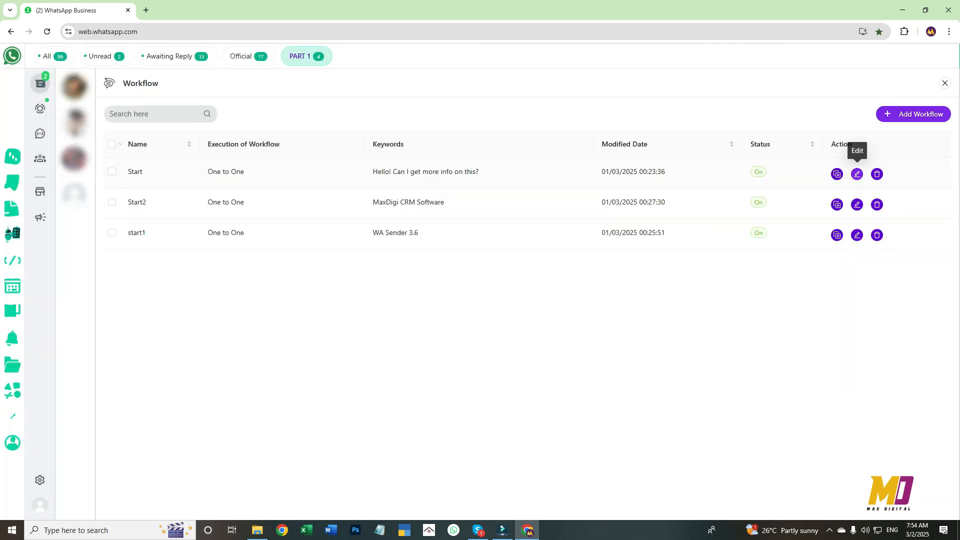
Open the existing Start workflow for editing, examine its keywords, message text, audio attachment and sending delay, and close it without saving.
left_click(857, 174)
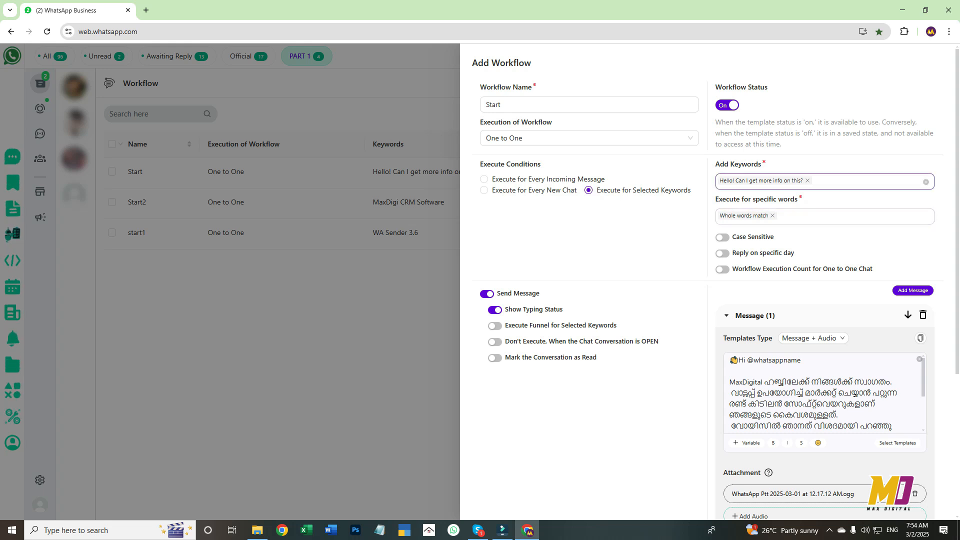
scroll(825, 216, "down", 4)
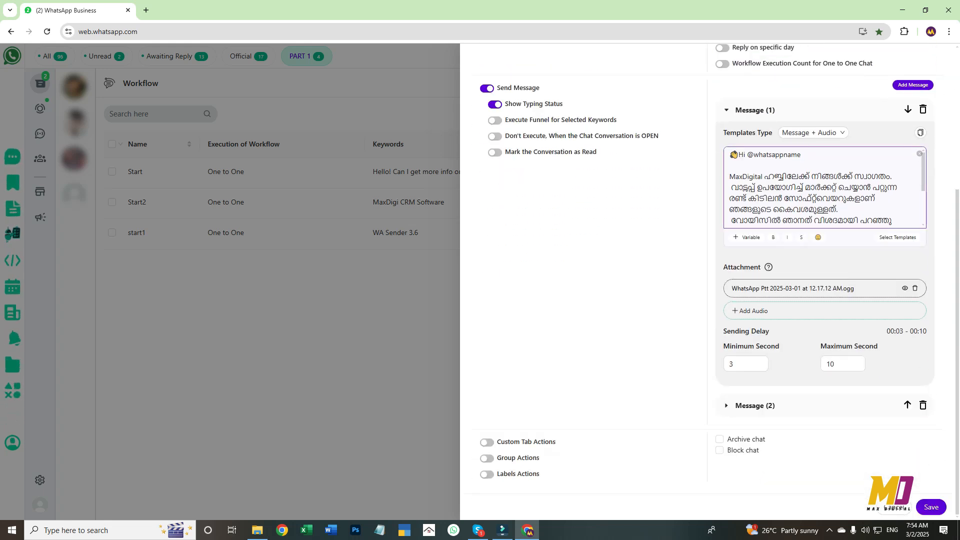
scroll(826, 188, "down", 2)
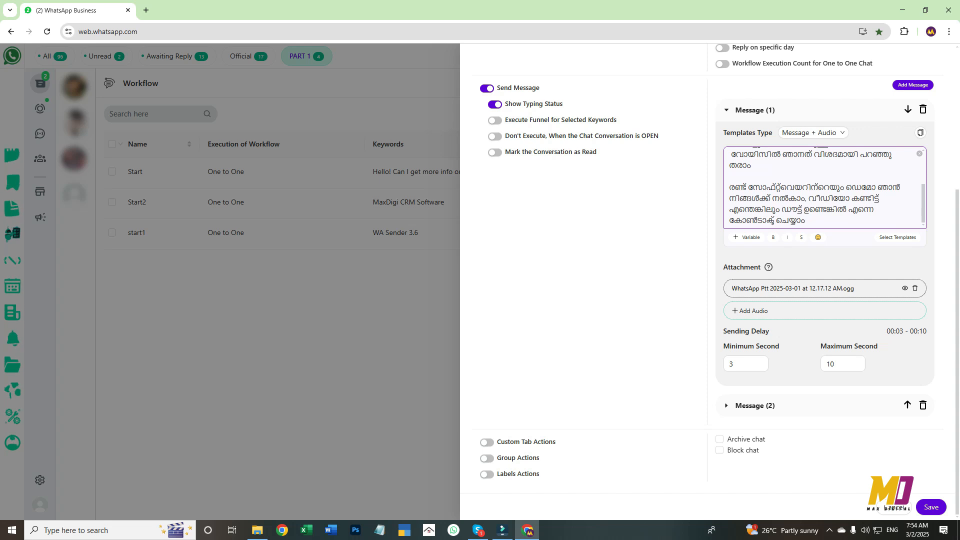
scroll(826, 188, "up", 4)
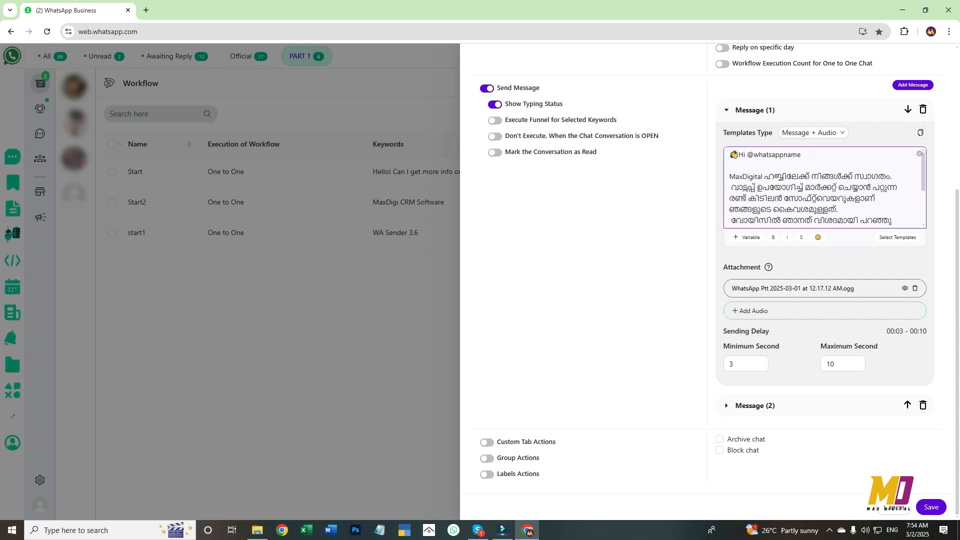
scroll(826, 280, "up", 4)
scroll(825, 393, "down", 2)
scroll(825, 392, "up", 2)
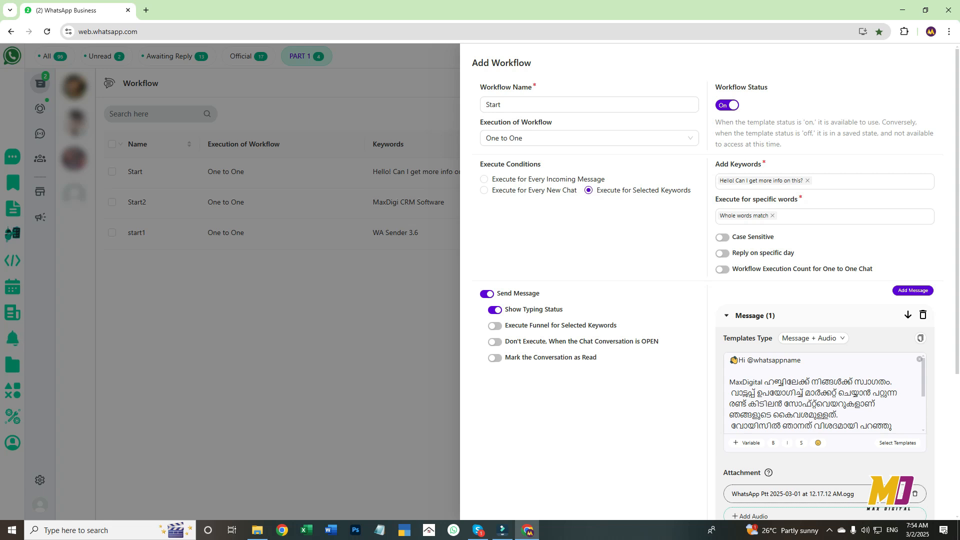
scroll(825, 395, "down", 5)
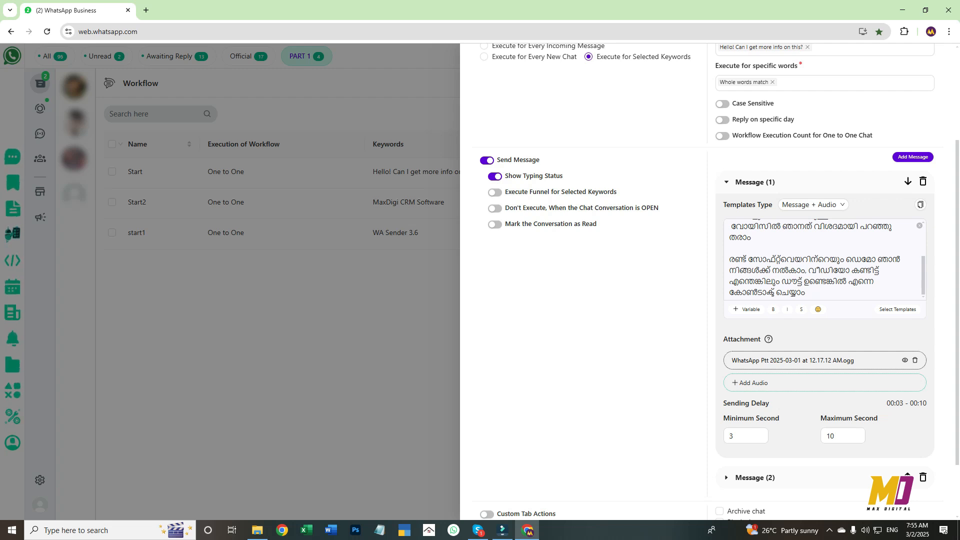
scroll(825, 300, "down", 2)
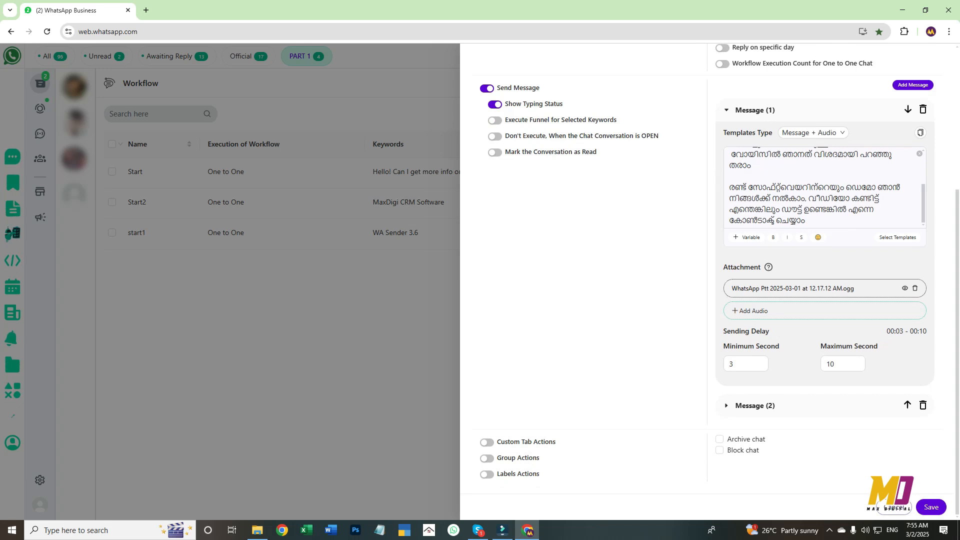
left_click(894, 508)
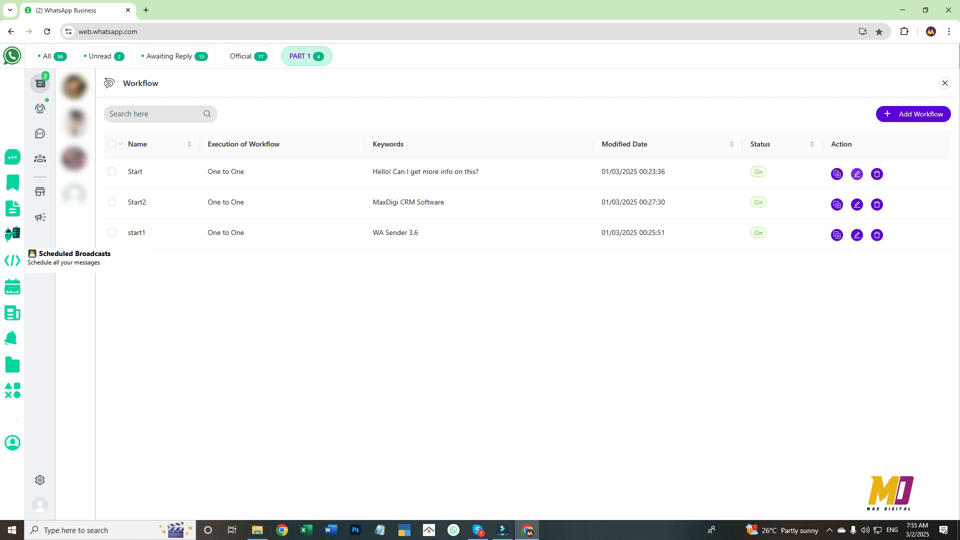
Open the form for adding a scheduled broadcast, review its name field and One to One, Groups, Tabs and Label targets, and cancel it.
left_click(12, 260)
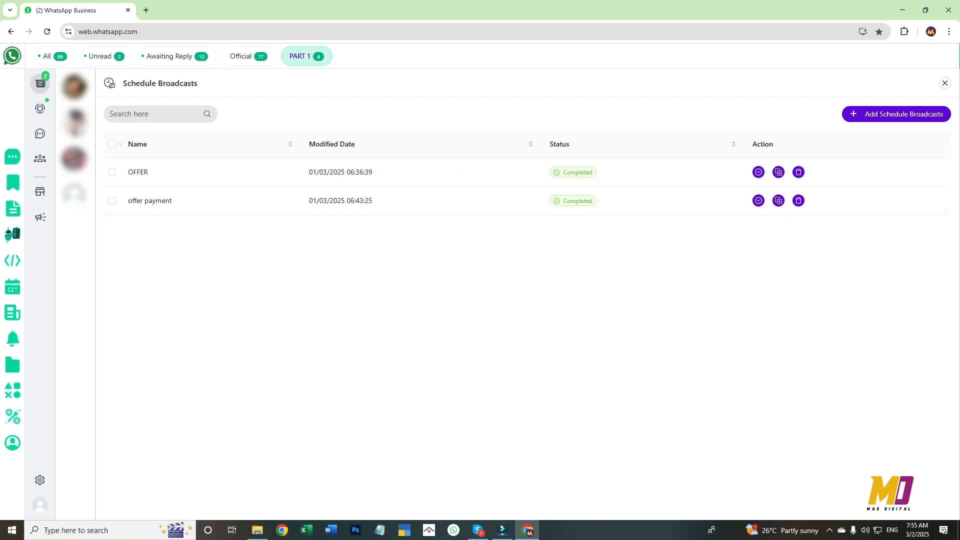
left_click(896, 114)
left_click(760, 113)
scroll(760, 300, "down", 3)
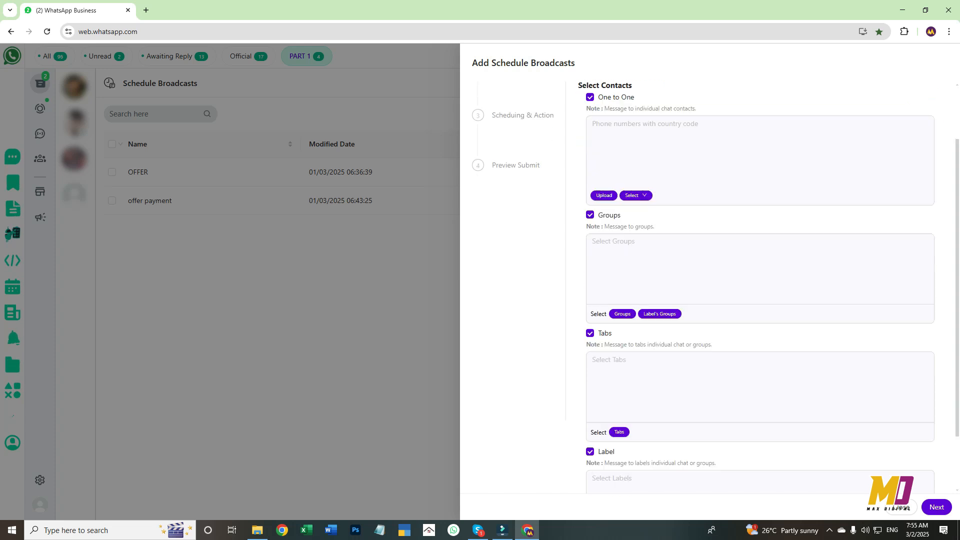
scroll(760, 300, "up", 3)
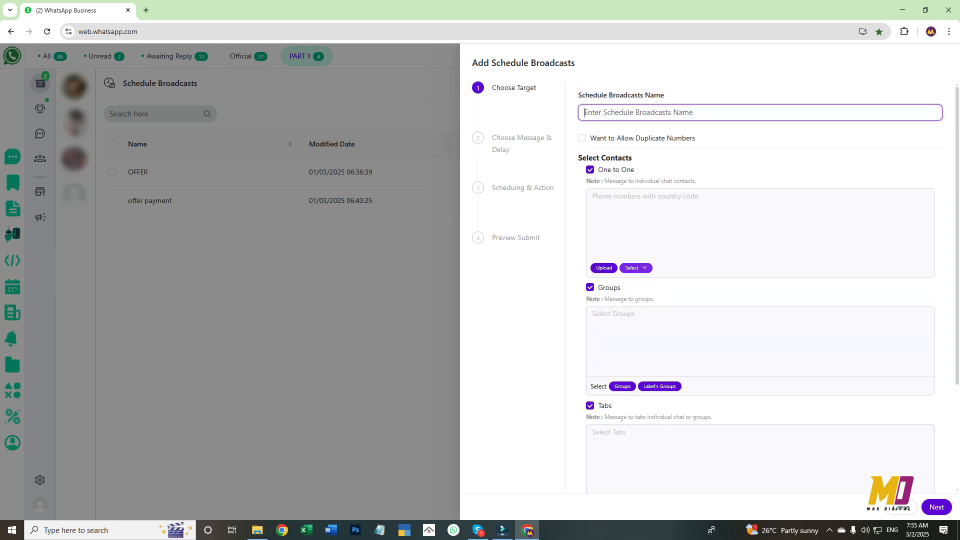
scroll(760, 340, "down", 3)
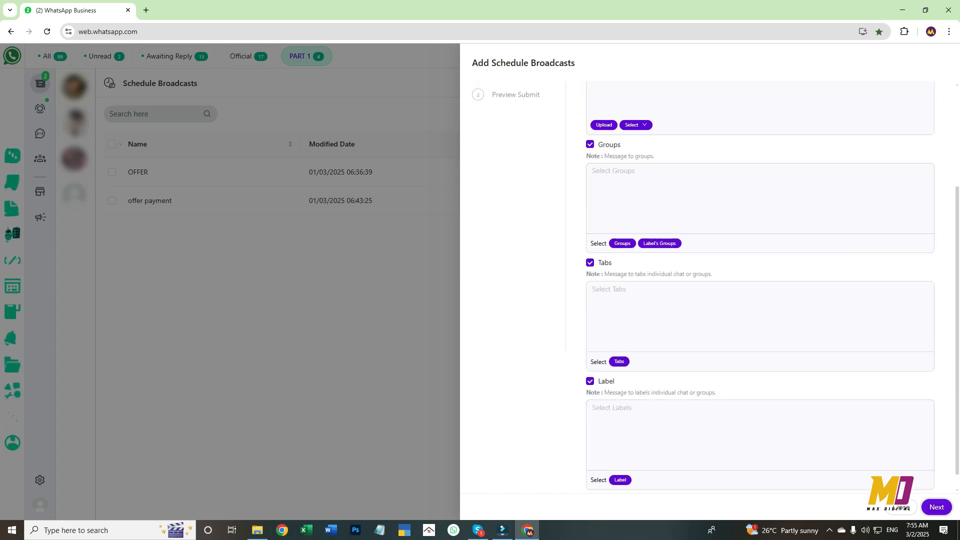
scroll(760, 200, "up", 3)
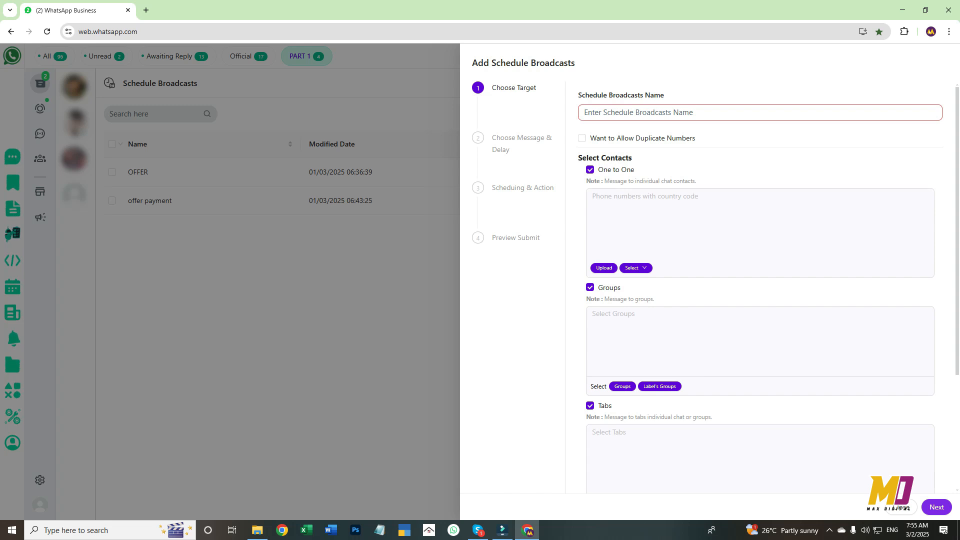
scroll(761, 287, "down", 3)
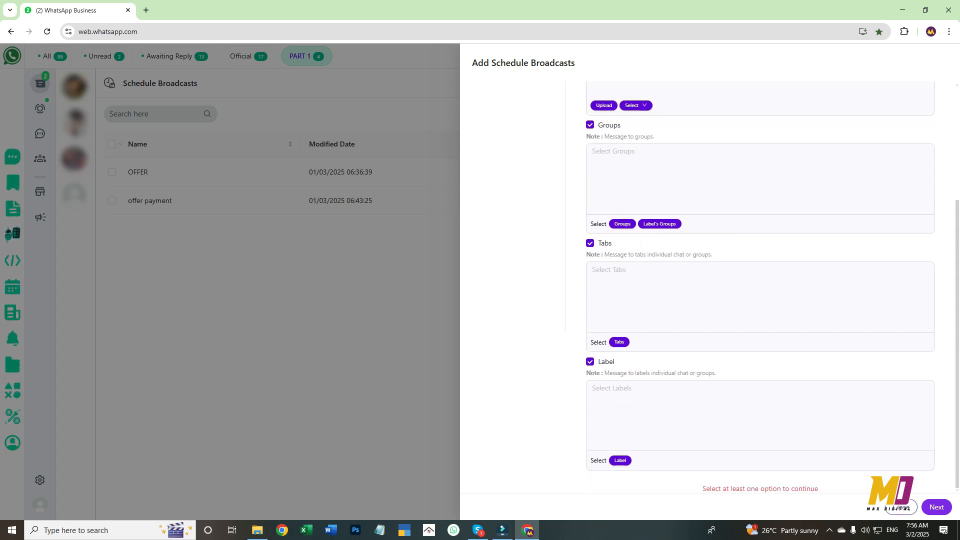
key("Escape")
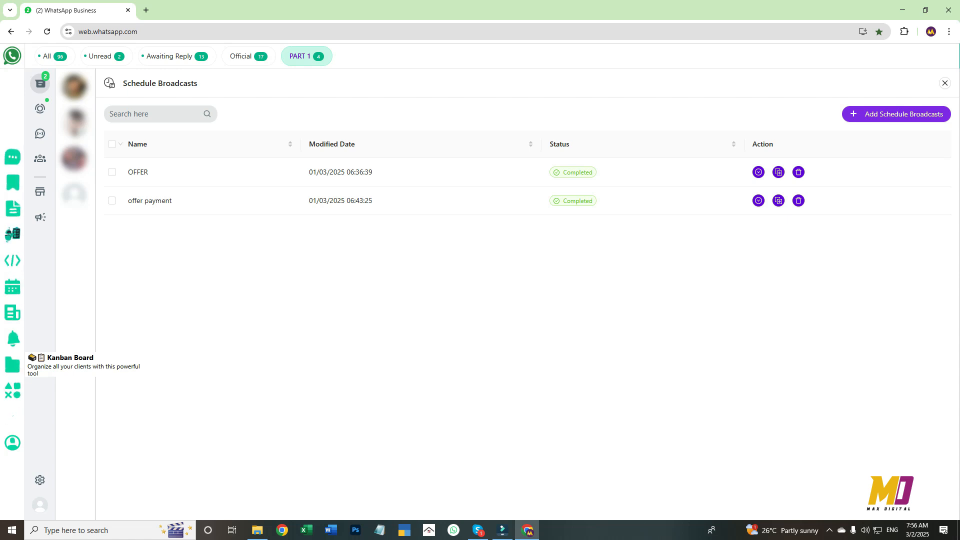
Open the Kanban board and move the My Office No chat card from the inbox to To Do and on to Done.
left_click(13, 365)
scroll(100, 300, "down", 20)
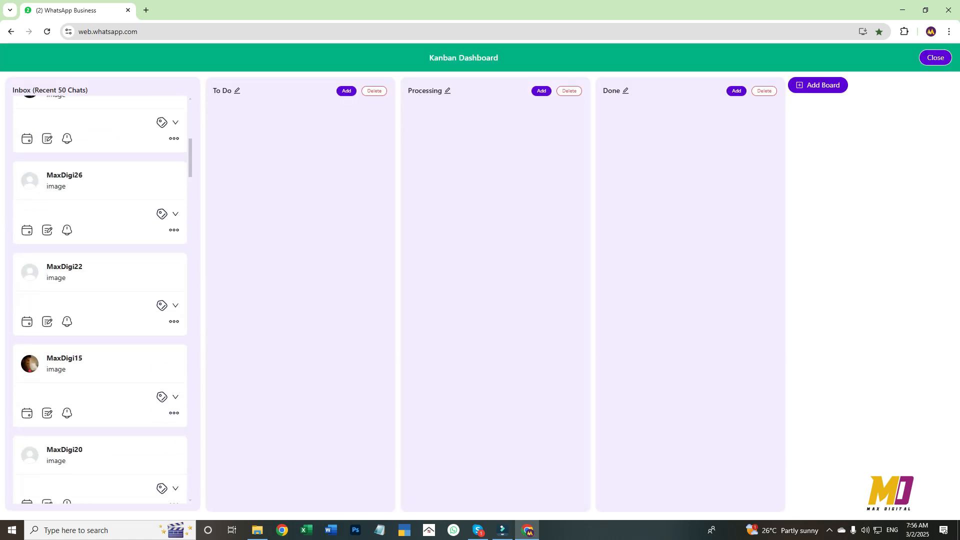
scroll(100, 300, "down", 10)
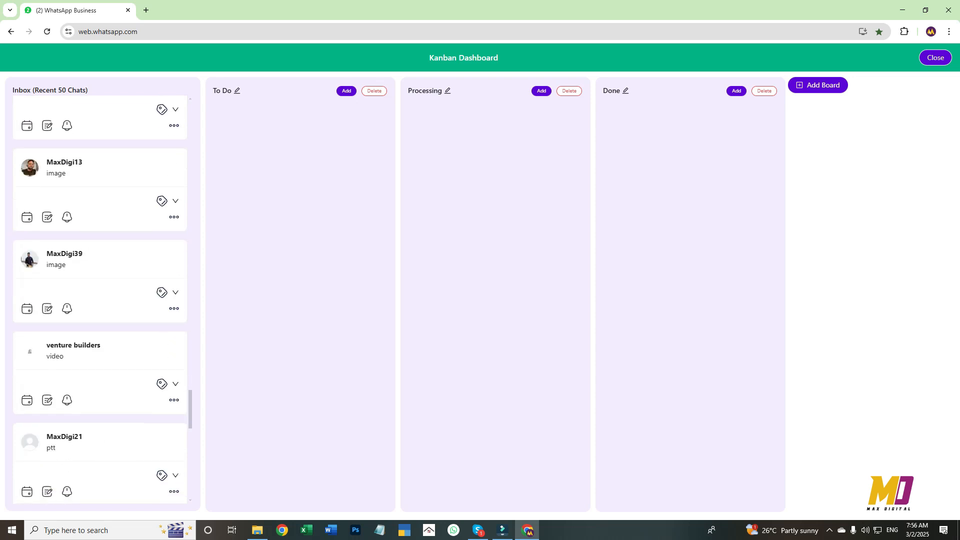
left_click_drag(100, 185, 300, 126)
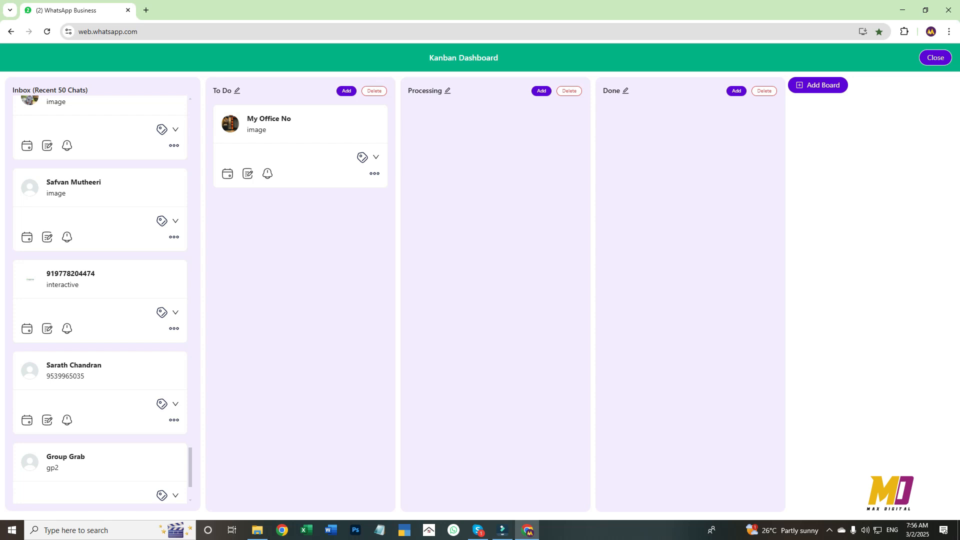
left_click_drag(301, 126, 685, 122)
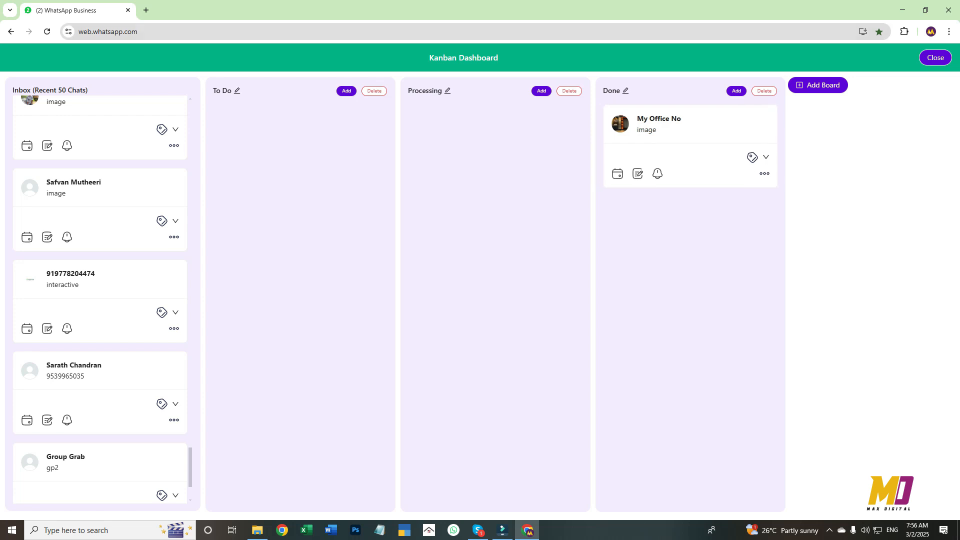
Add a new board column to the Kanban dashboard, move the My Office No card into it, and close the dashboard.
left_click(237, 91)
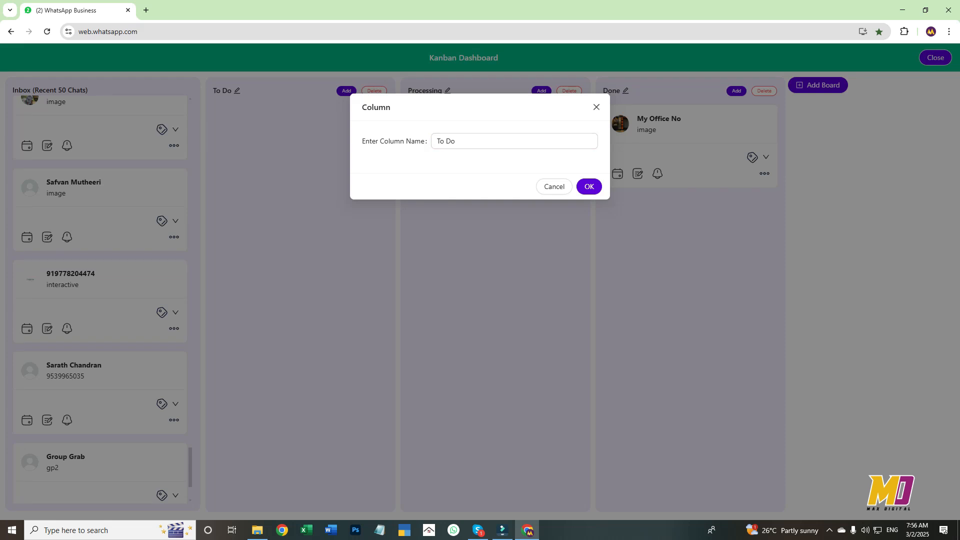
key("Escape")
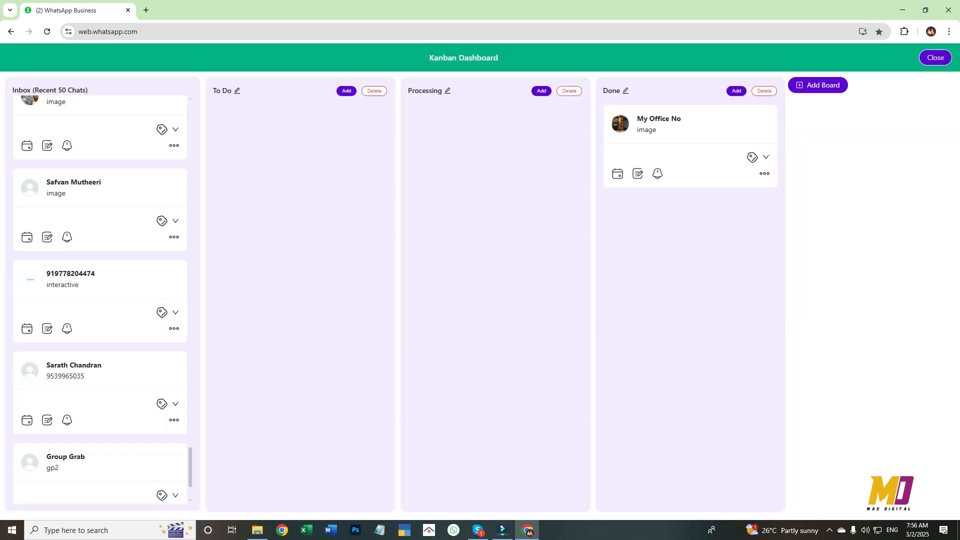
left_click(818, 85)
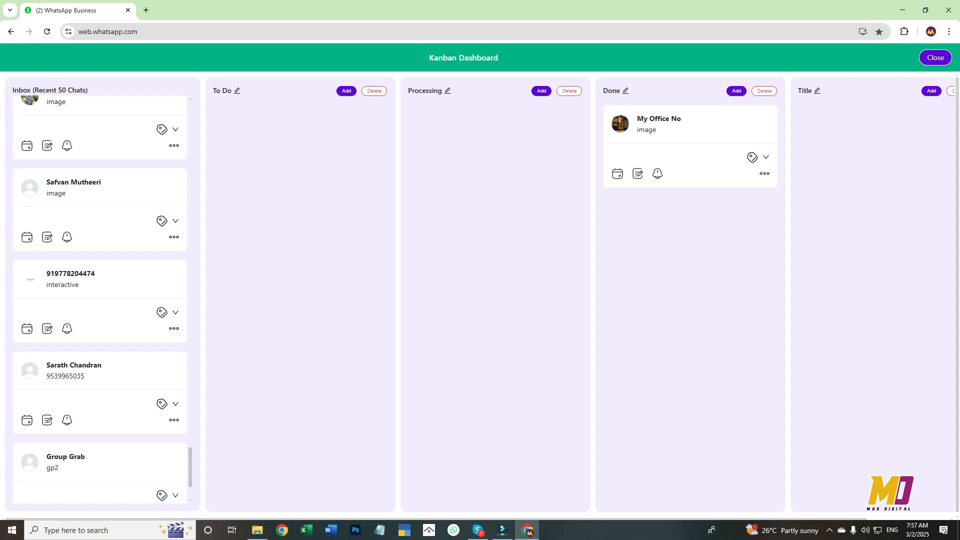
left_click_drag(700, 125, 865, 106)
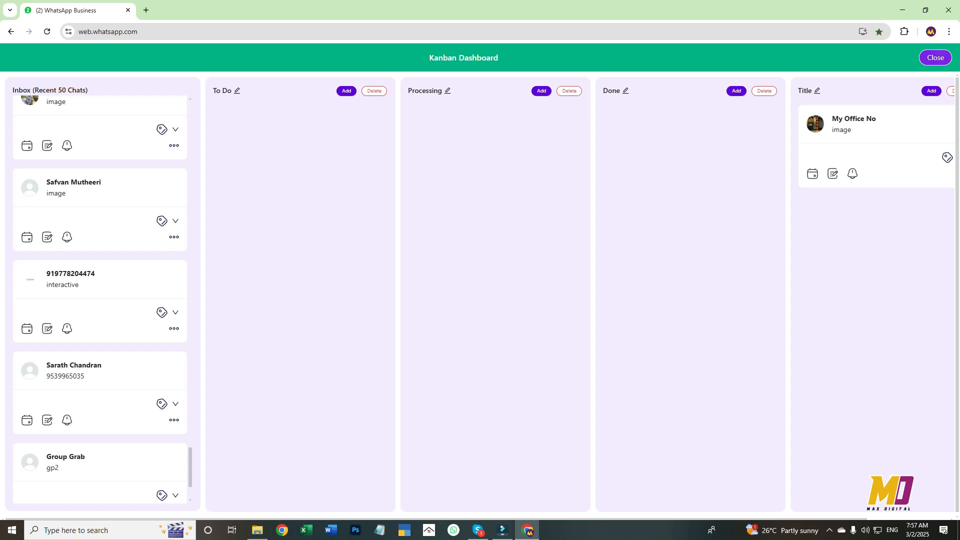
left_click(935, 58)
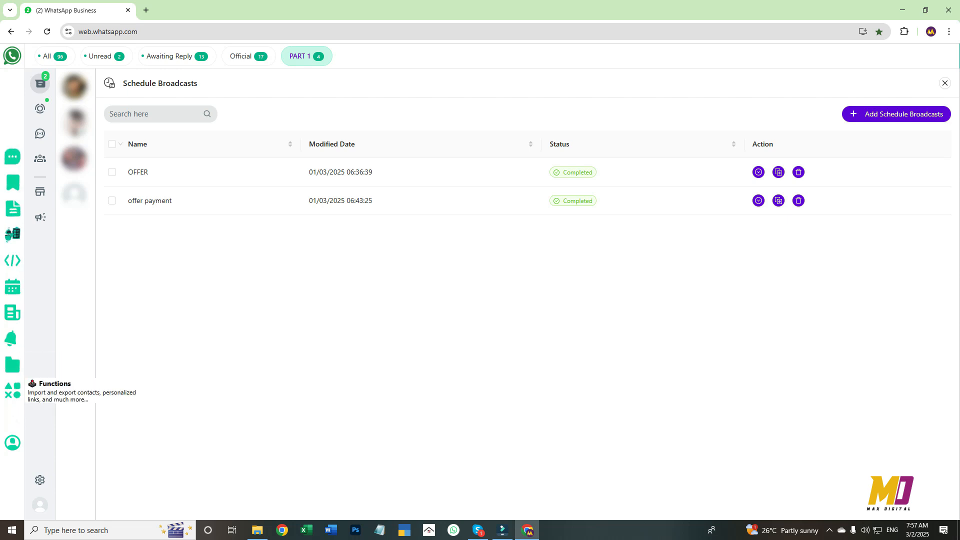
In the contact export of the Functions tools, choose groups as the source and all contacts from the specific group Group Grab.
left_click(12, 391)
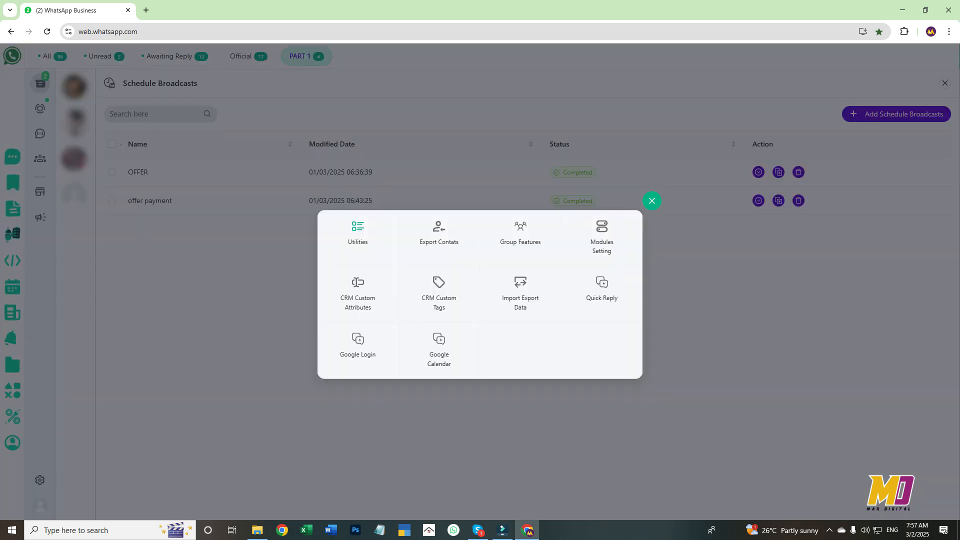
left_click(357, 233)
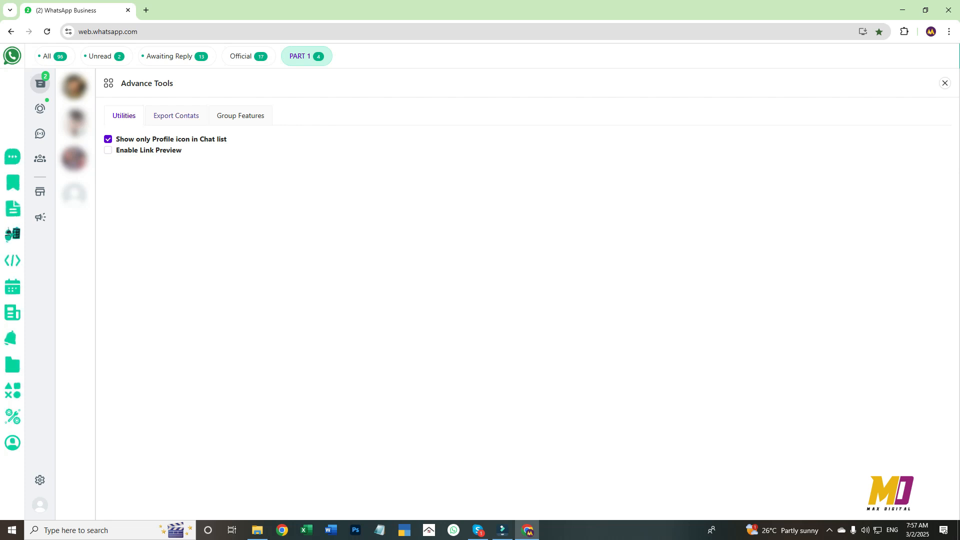
left_click(176, 115)
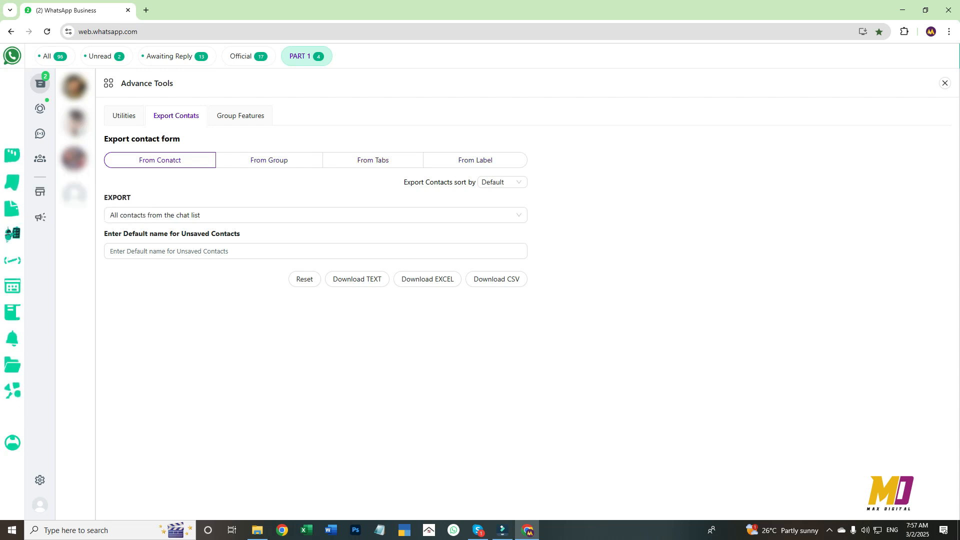
left_click(316, 215)
left_click(269, 160)
left_click(316, 215)
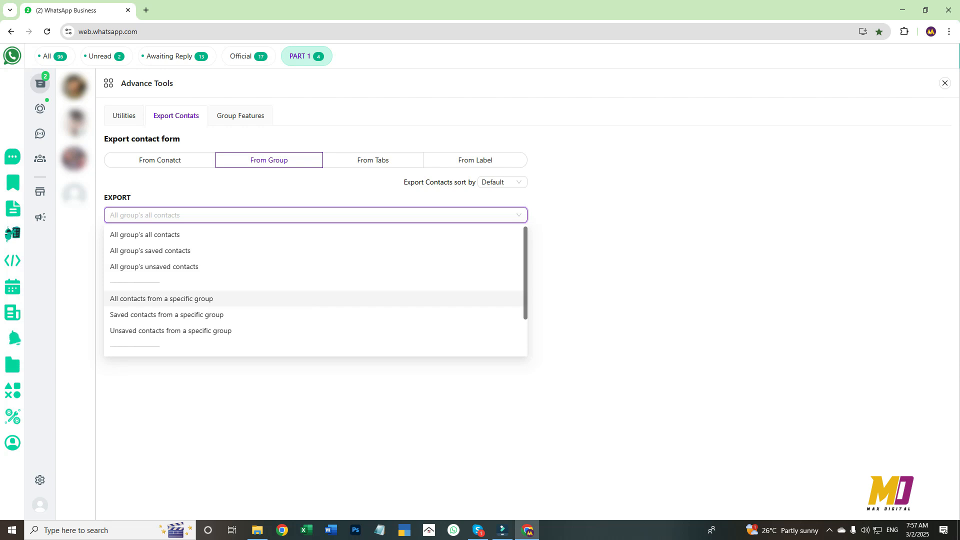
left_click(162, 298)
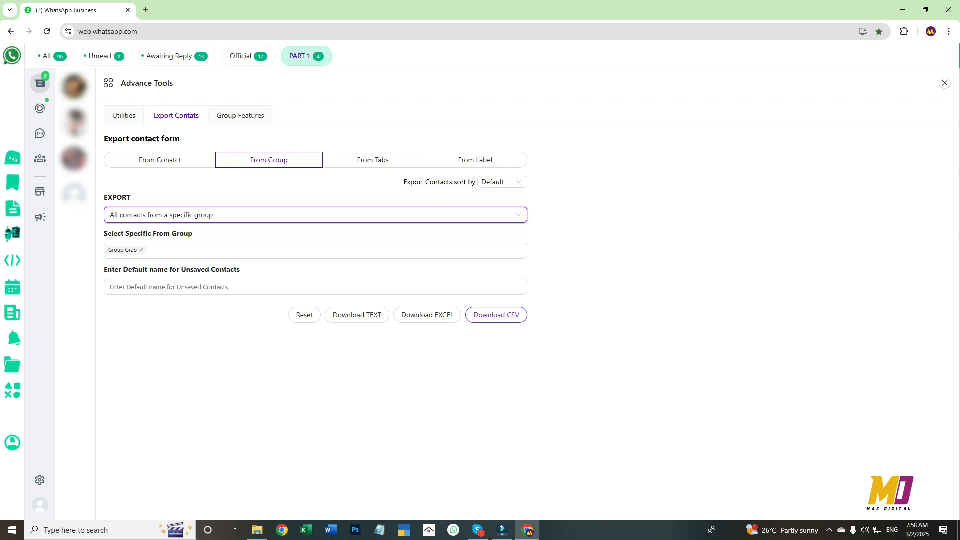
Look at the export sort options and switch the contact export source to From Tabs.
left_click(502, 182)
left_click(503, 182)
left_click(373, 160)
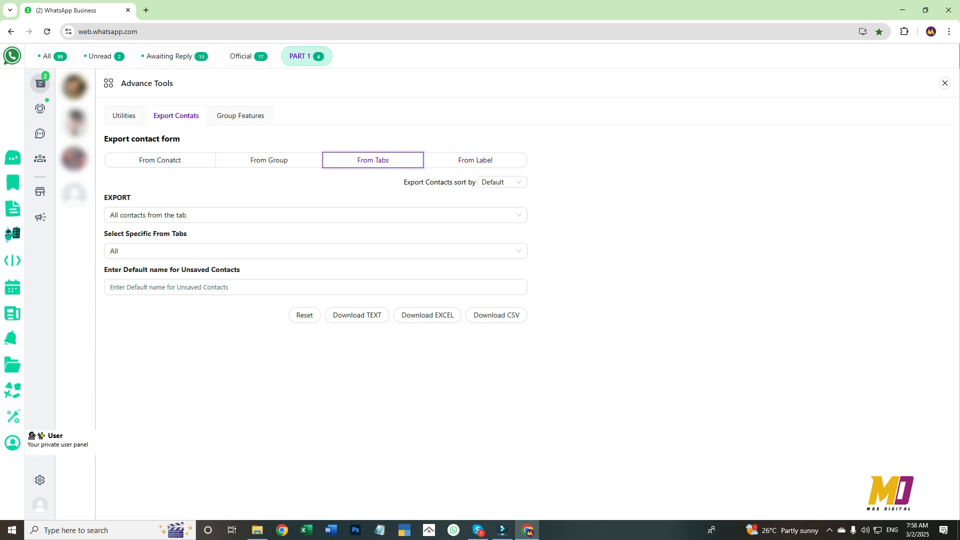
In the free tools' blur settings, enable blurring of messages and try the profile name blur, switching it back off.
left_click(12, 417)
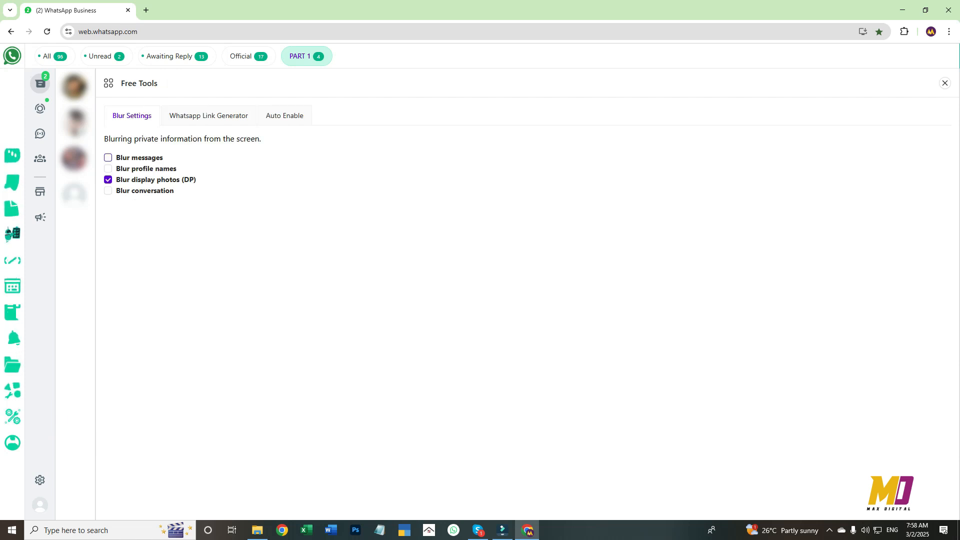
left_click(108, 158)
left_click(108, 168)
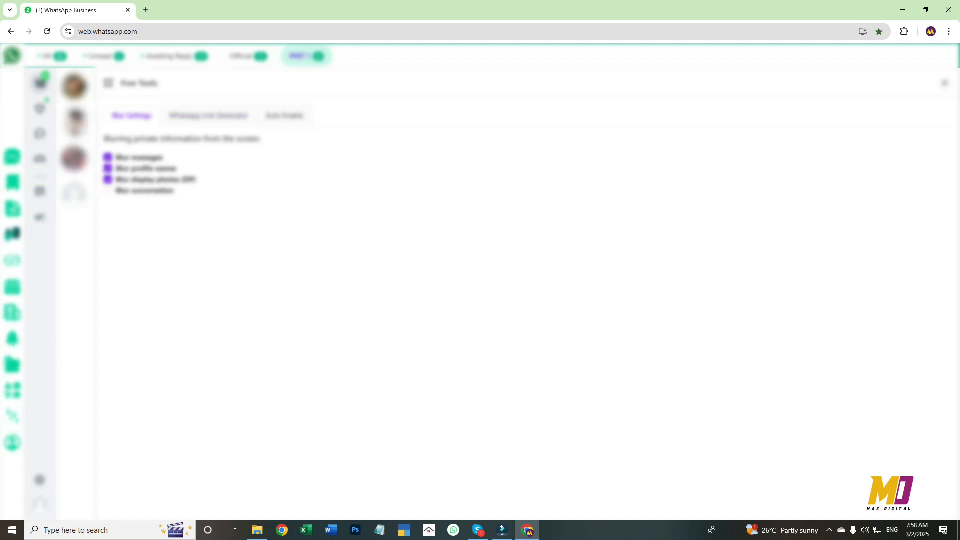
left_click(108, 169)
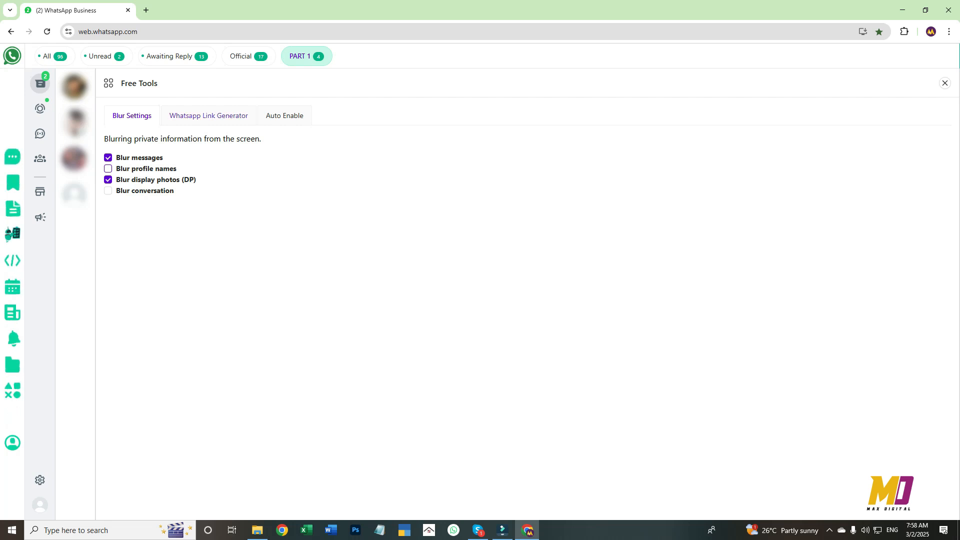
In the WhatsApp link generator, fill the predefined message with the suggested text "More Details WhatsApp CRM".
left_click(209, 116)
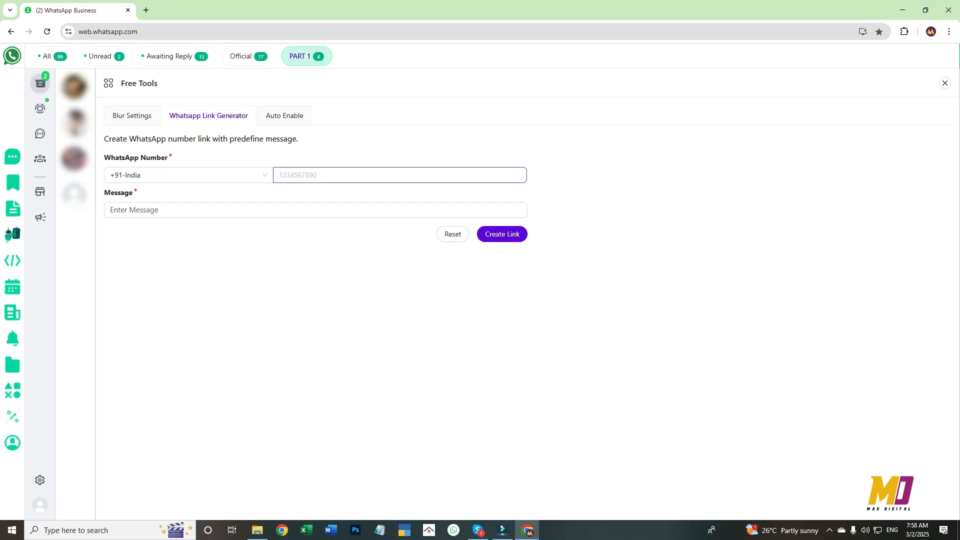
left_click(350, 175)
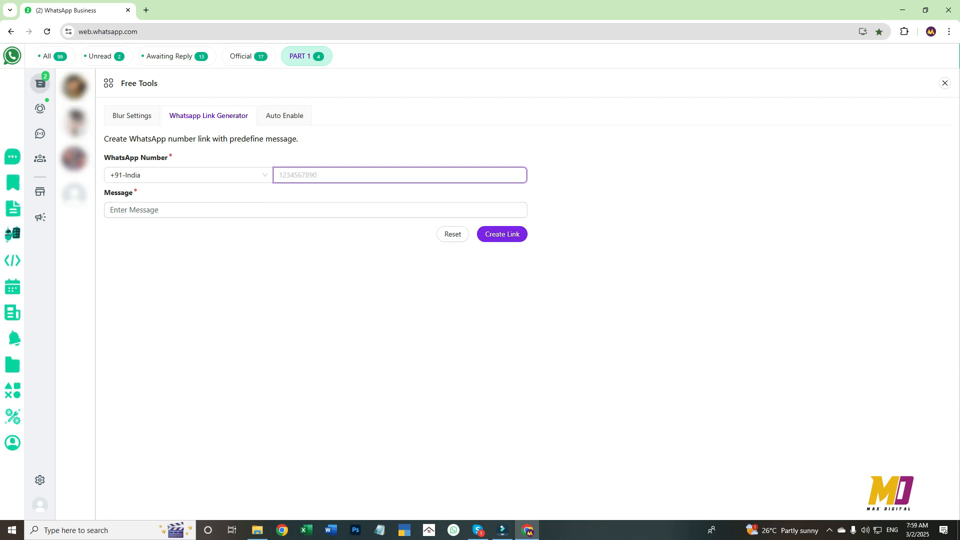
left_click(316, 210)
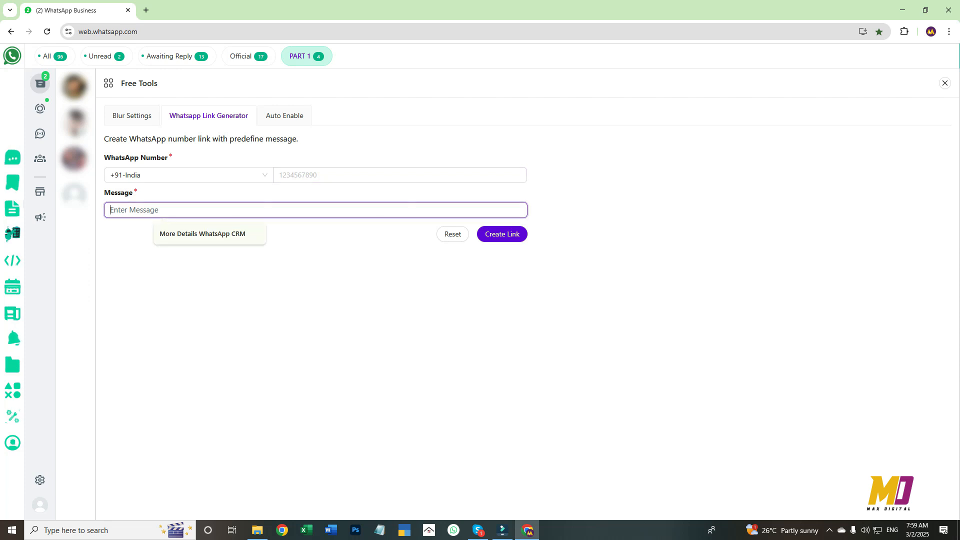
key("Down")
key("Return")
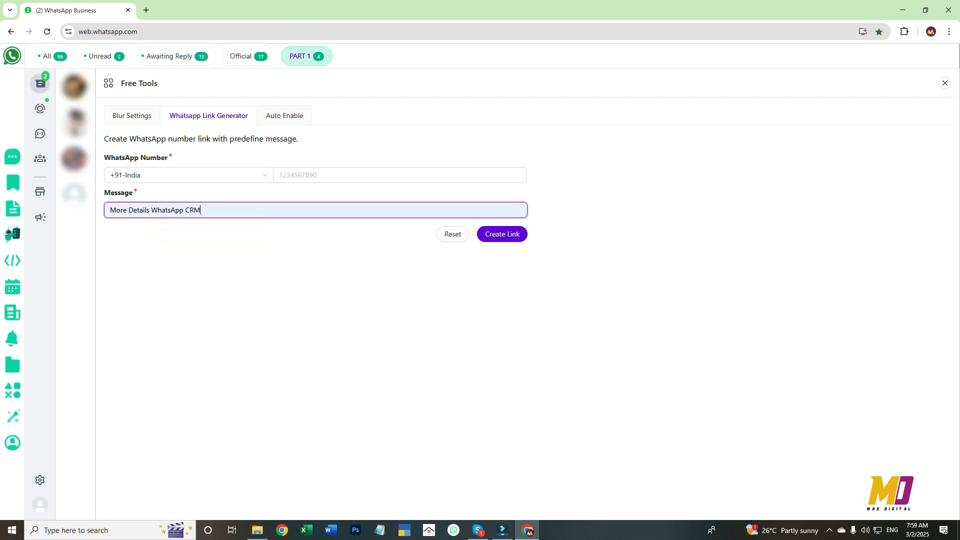